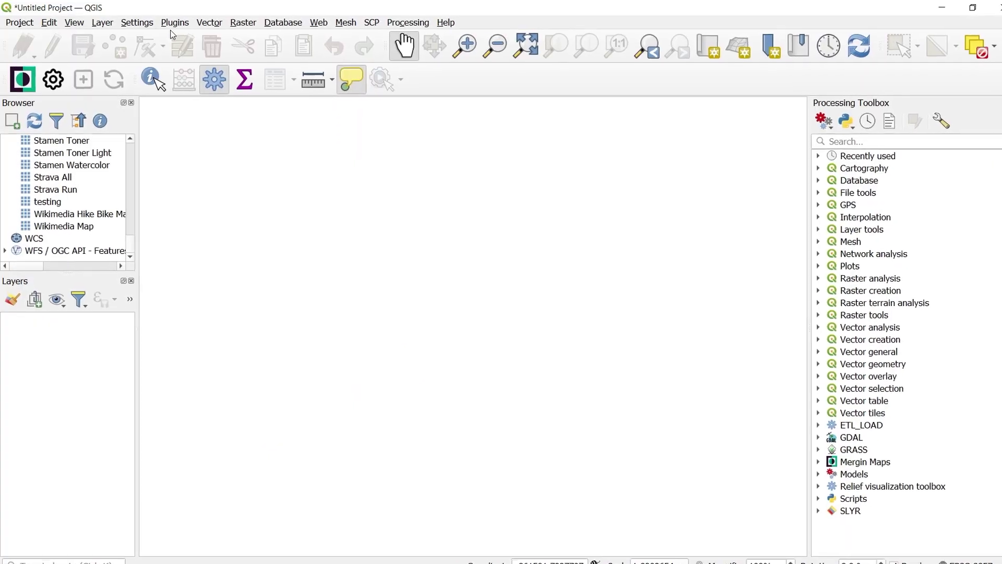
- Search 'Qchatgpt' in the plugin manager and install the QChatGPT plugin
left_click(180, 25)
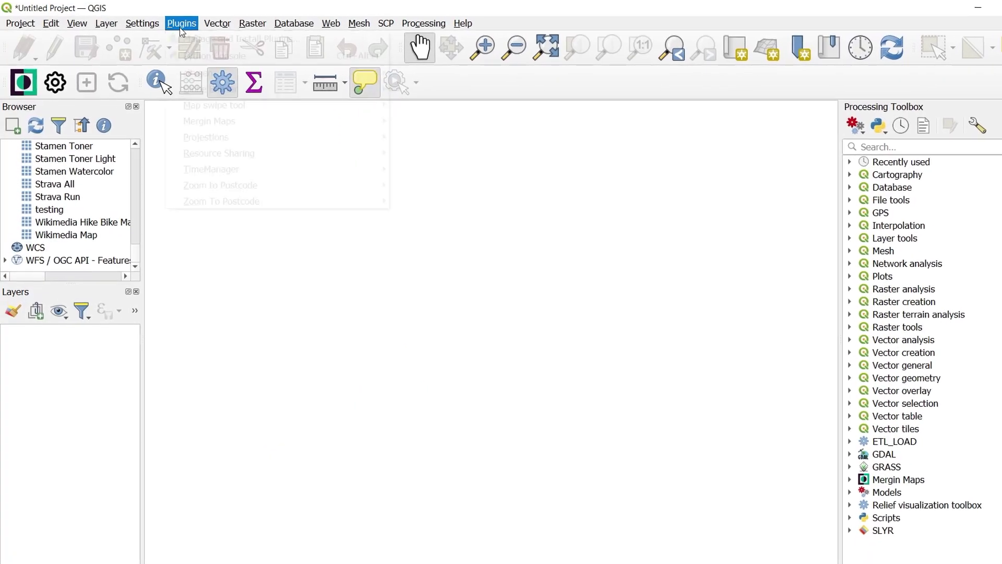
key("Escape")
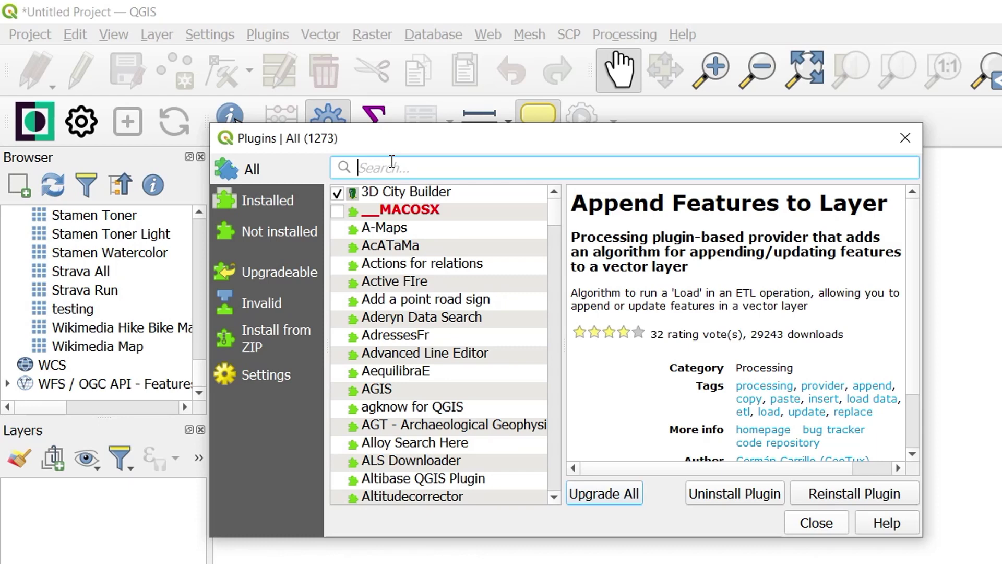
type("Qchatgpt")
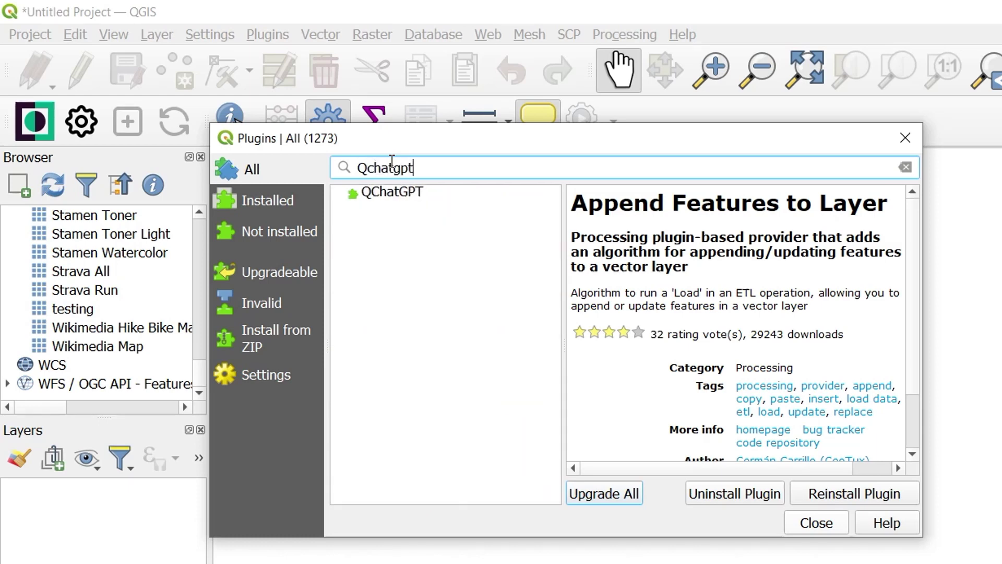
left_click(365, 194)
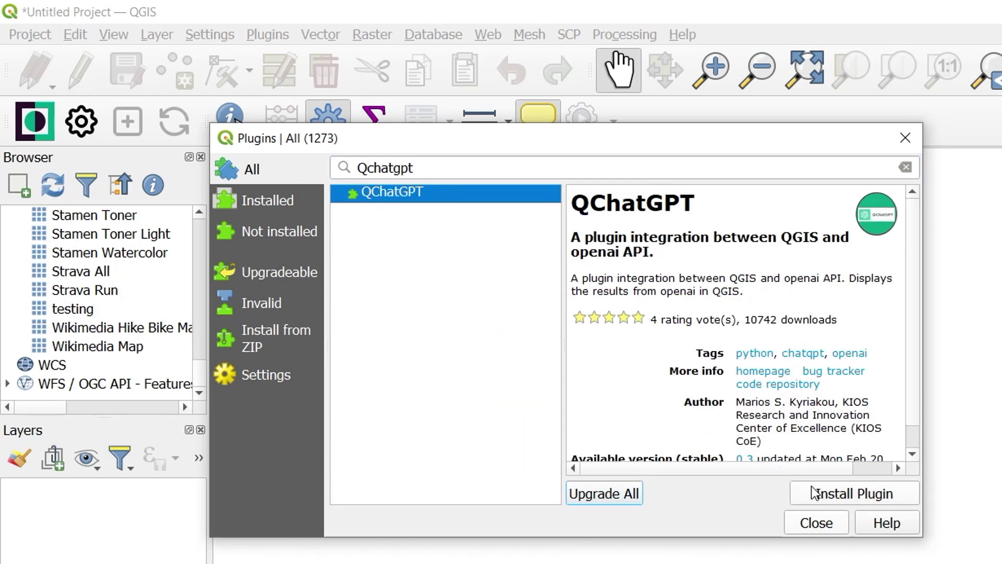
left_click(835, 496)
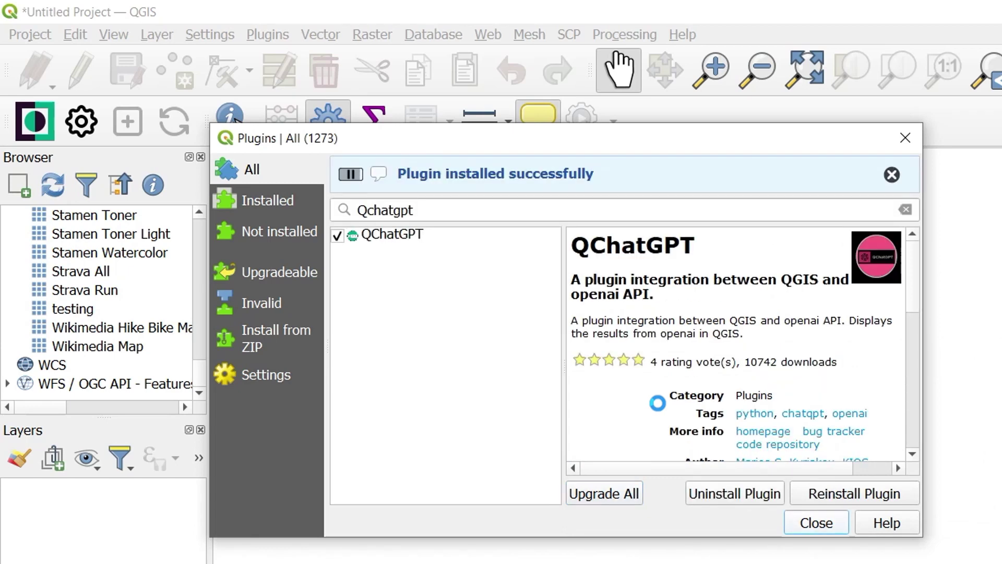
- Open the QChatGPT chat dock from the Plugins menu and review its model and API key settings
key("Escape")
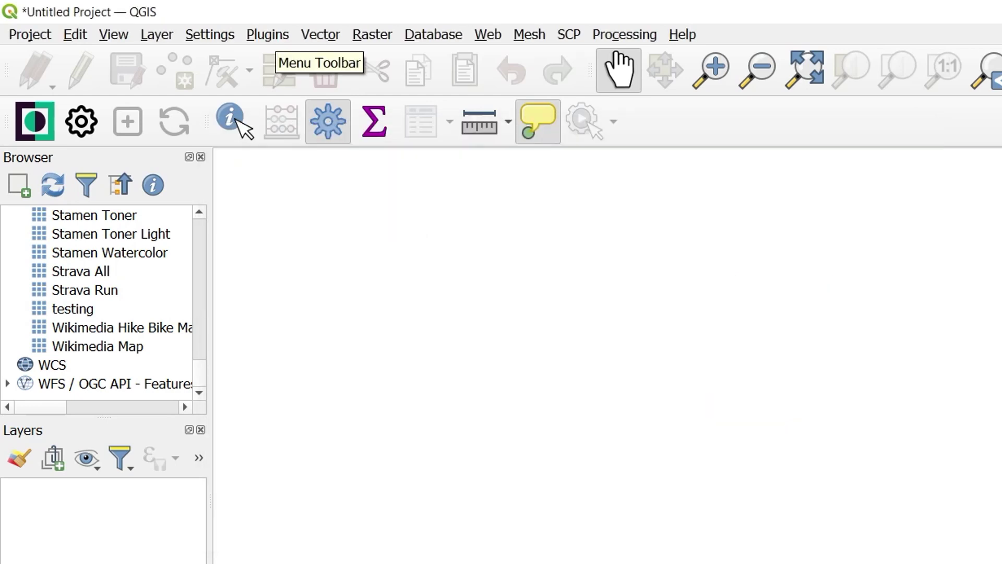
left_click(274, 40)
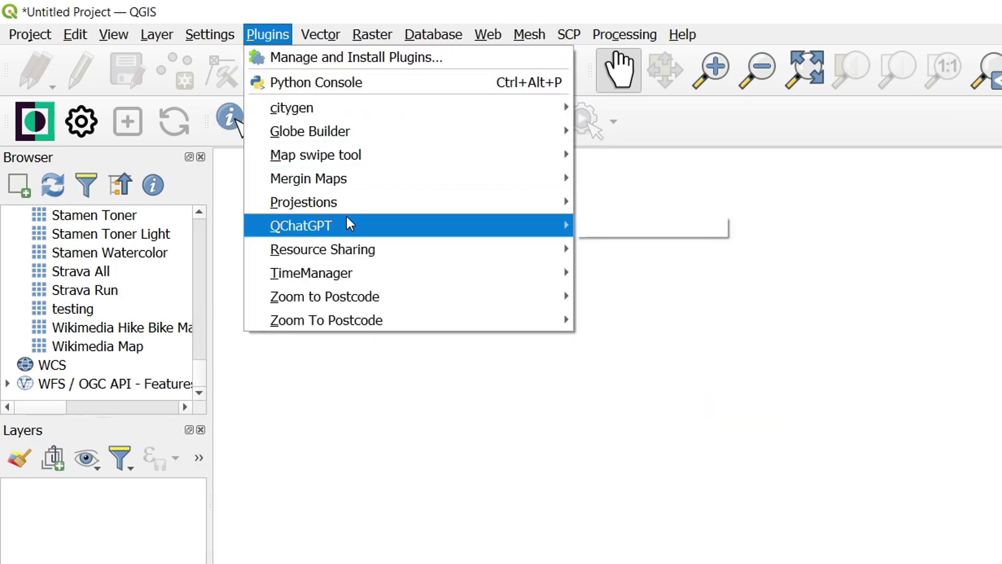
mouse_move(466, 234)
left_click(630, 227)
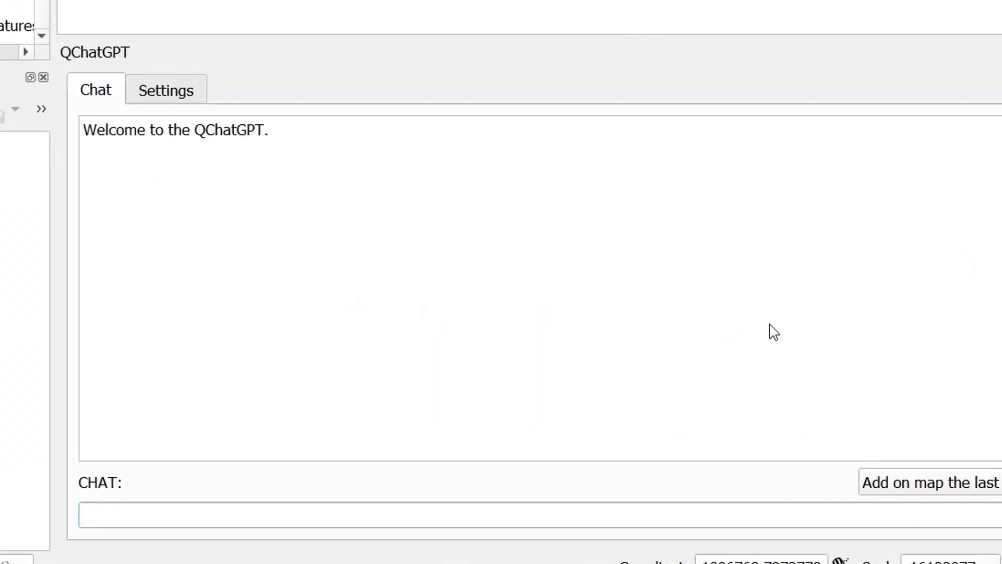
left_click(173, 90)
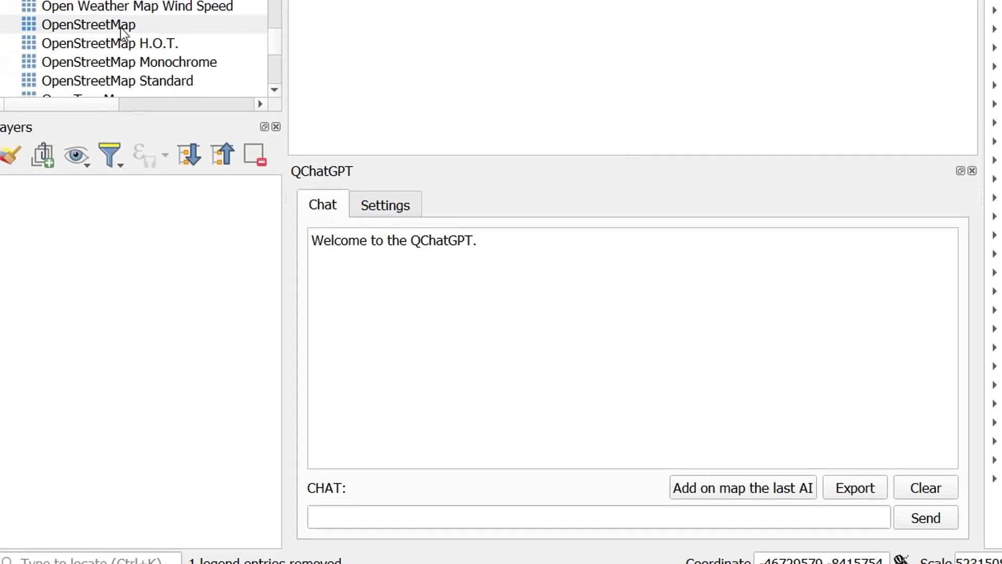
- Add the OpenStreetMap basemap, then ask QChatGPT for a suitable Leeds CRS and a Leeds GeoJSON point
double_click(120, 27)
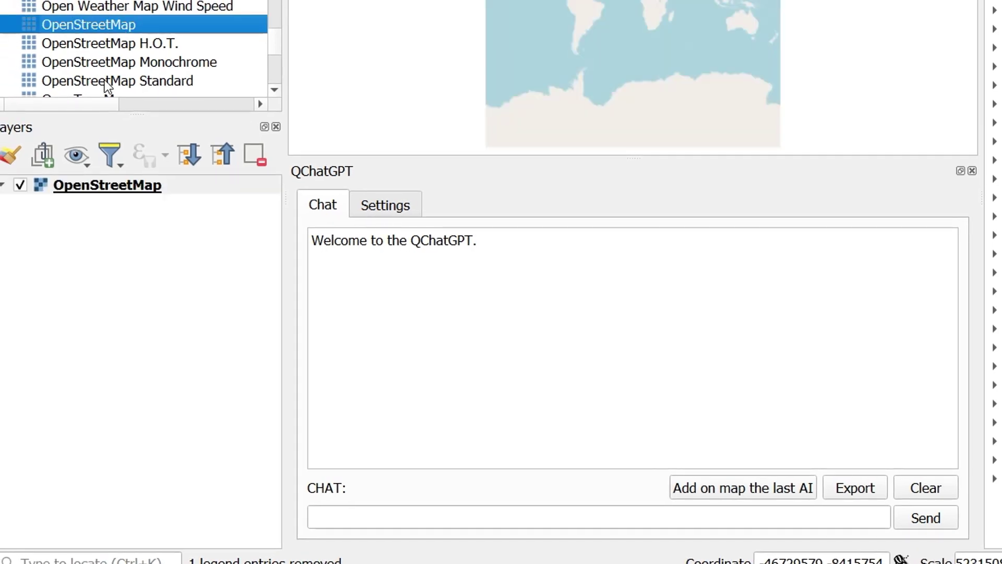
left_click(351, 509)
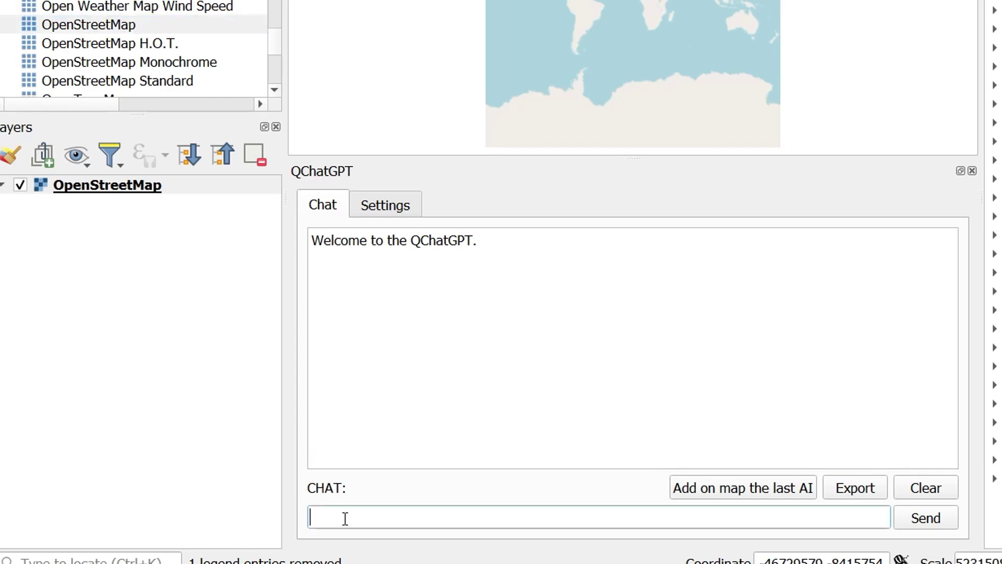
type("What is")
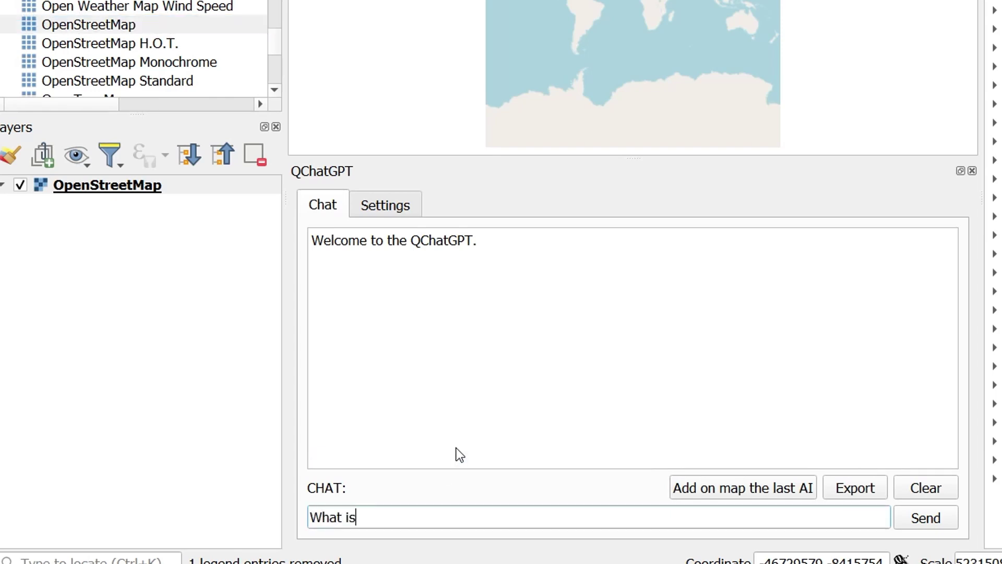
type(" a suitable CRS for ")
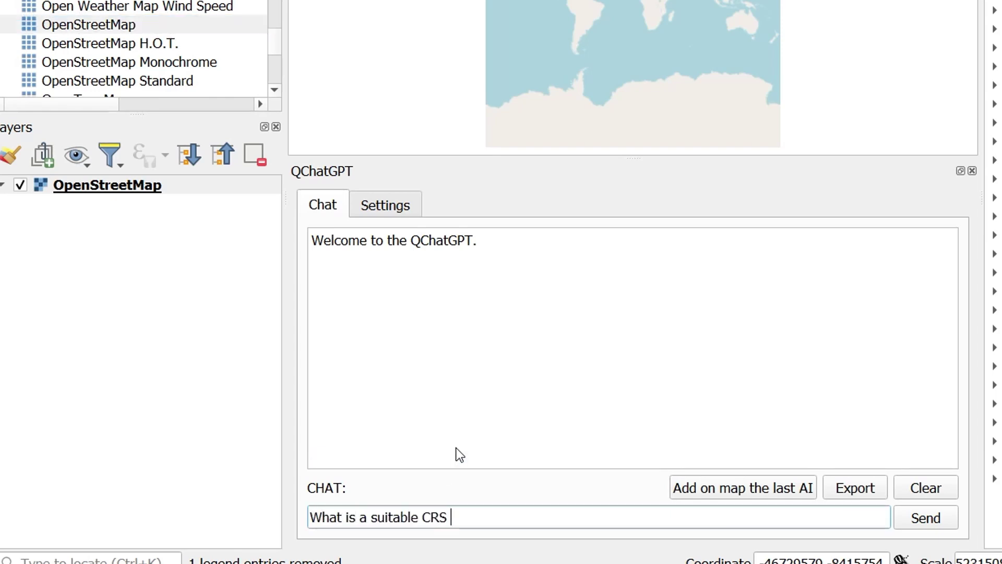
type("Leeds, uk")
key("Return")
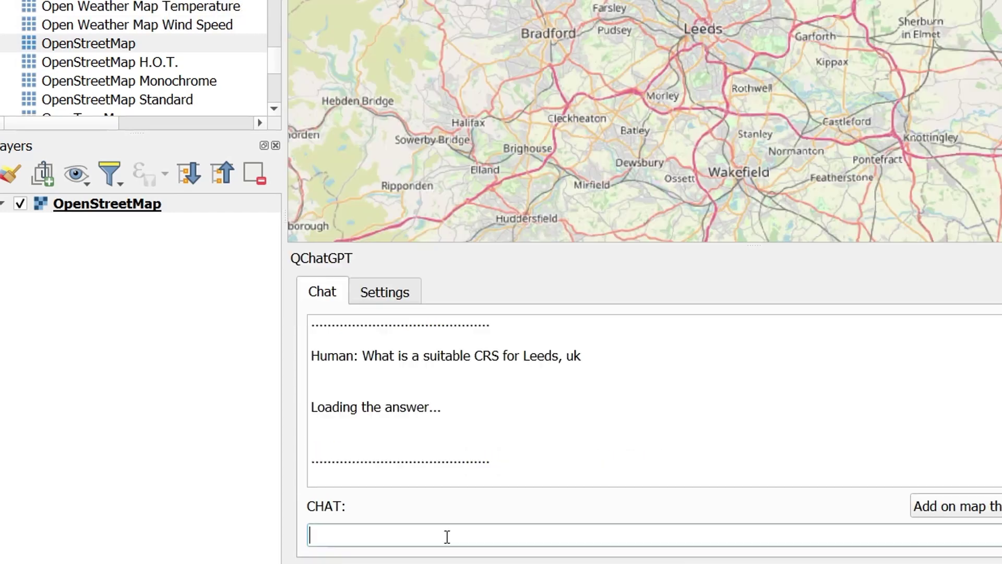
type("Make a geo")
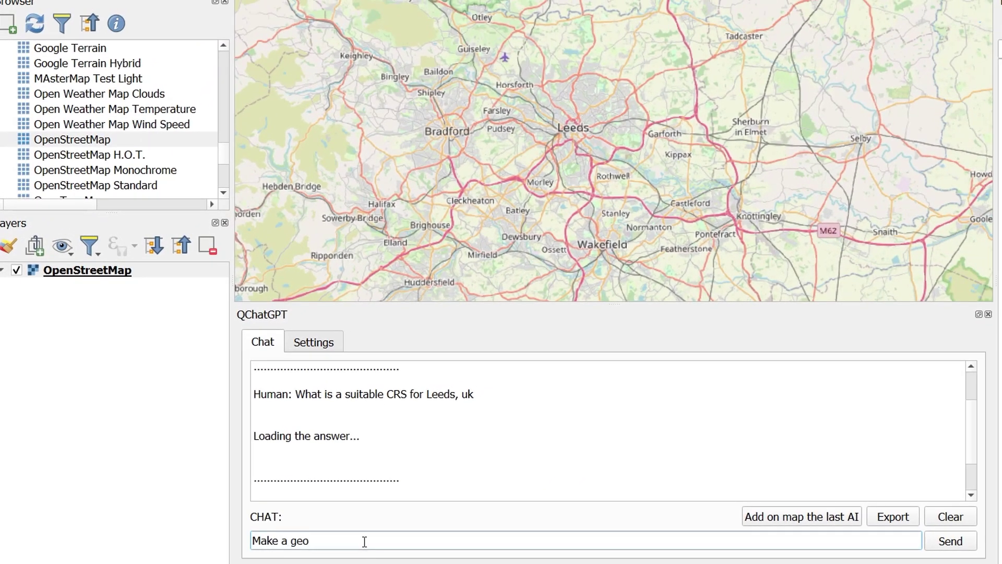
type("json point for Leeds UK")
key("Return")
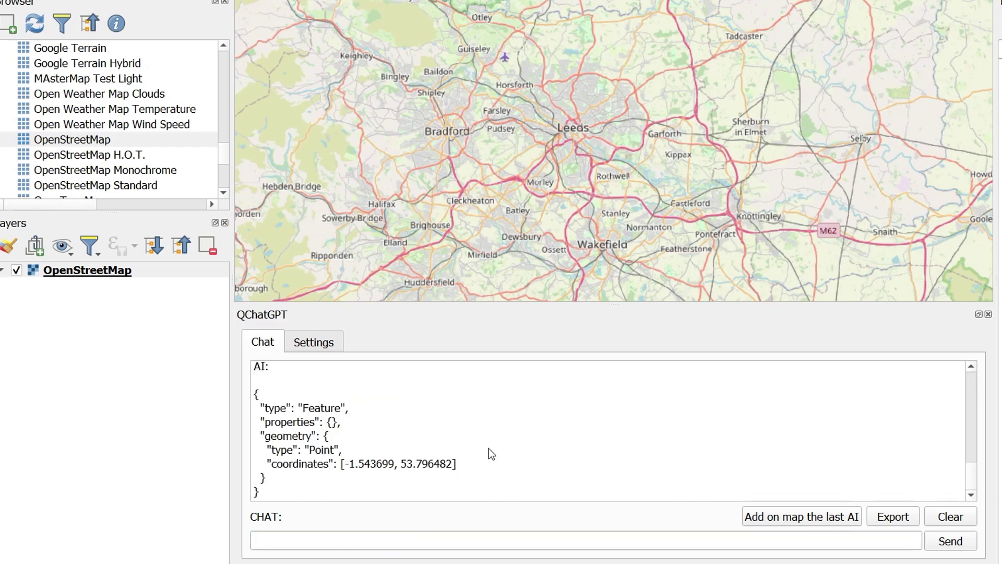
- Add the AI's Leeds point as a tmp_geojson layer and style it as a 5.2 mm magenta marker
left_click(795, 515)
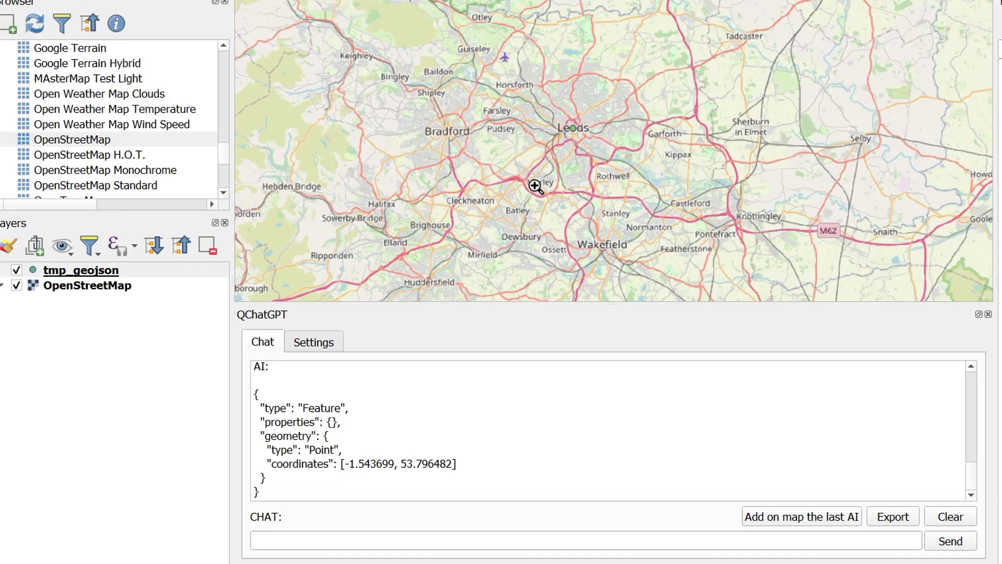
double_click(32, 270)
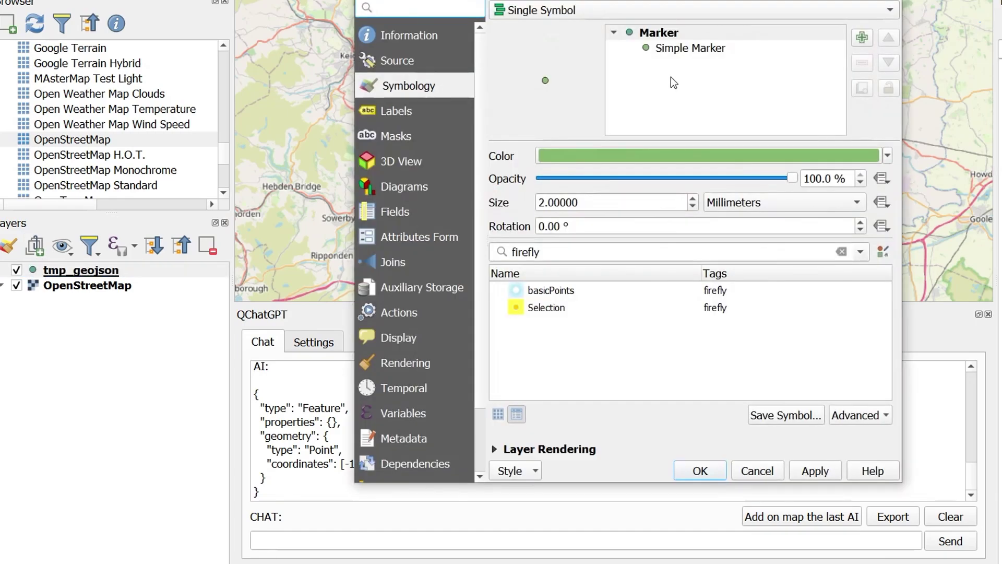
left_click(690, 48)
left_click(842, 210)
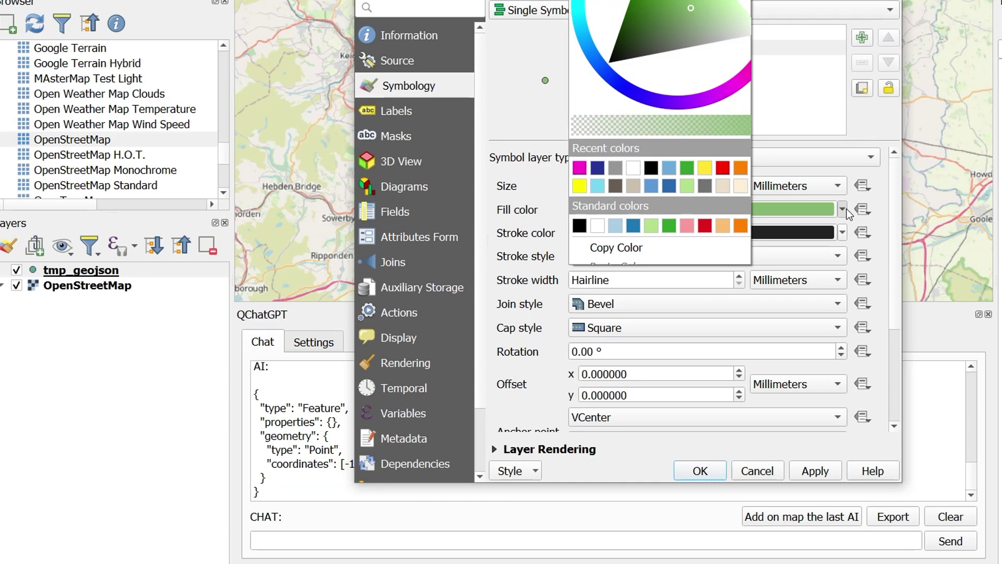
left_click(579, 167)
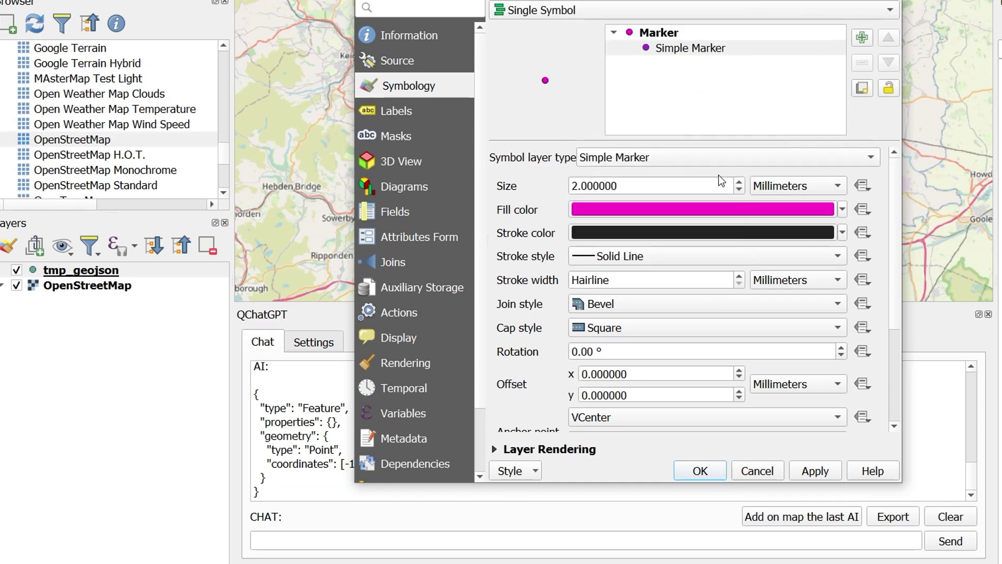
left_click(740, 182)
scroll(740, 181, "up", 14)
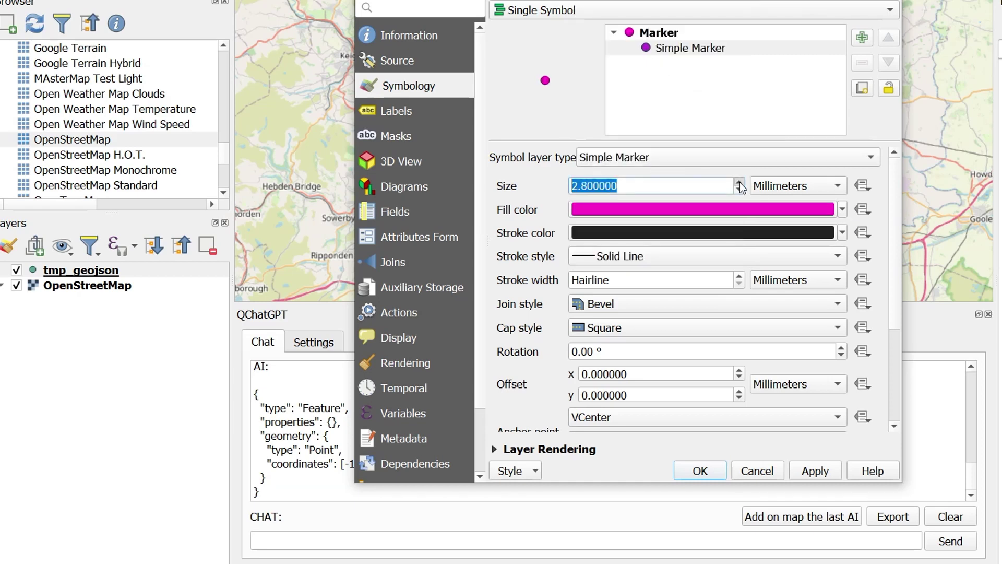
left_click(699, 470)
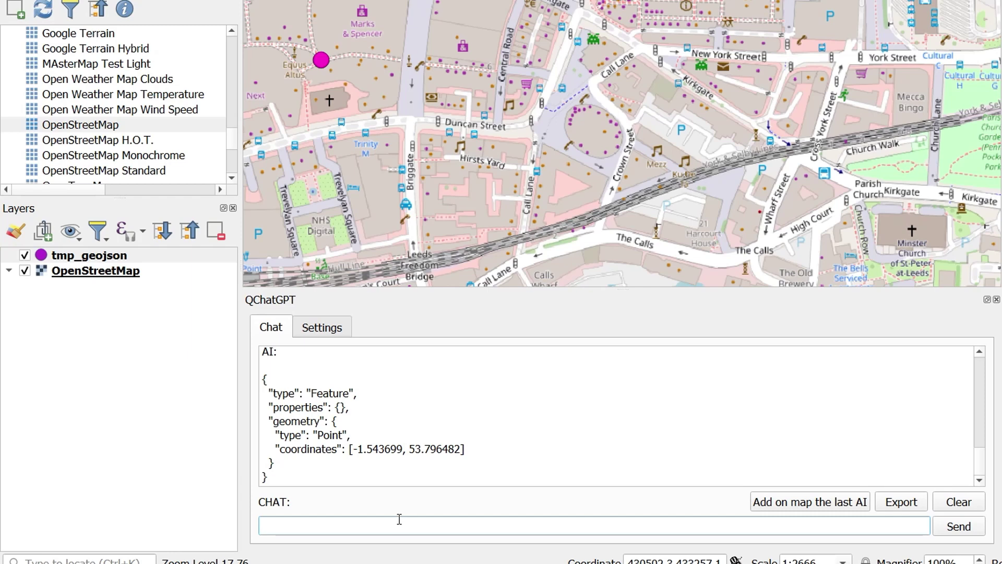
- Request a Corn Exchange GeoJSON point and inspect the new layer around central Leeds
type("Make a geojson for the corn exchange for leeds in the uk")
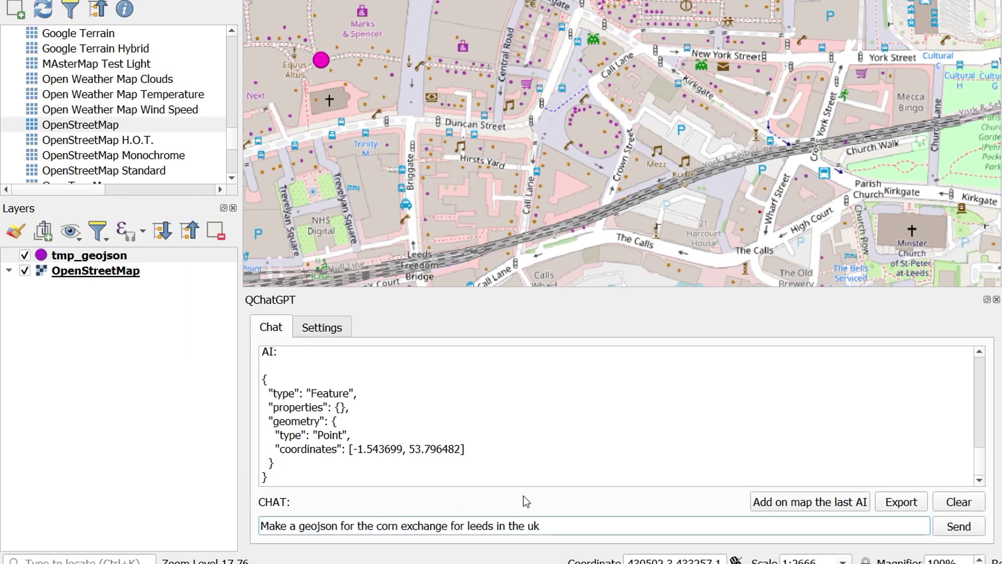
scroll(505, 173, "down", 2)
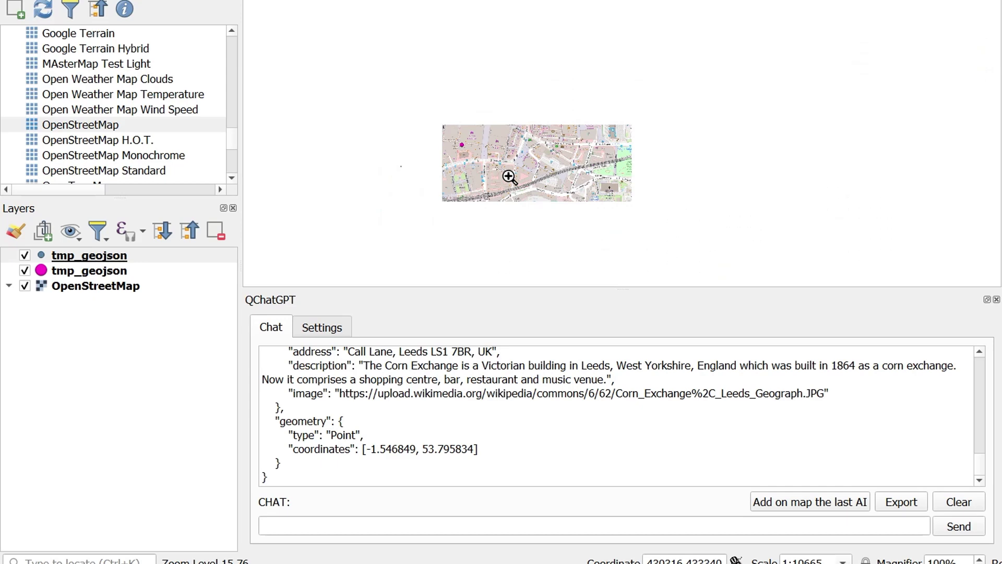
scroll(390, 161, "up", 3)
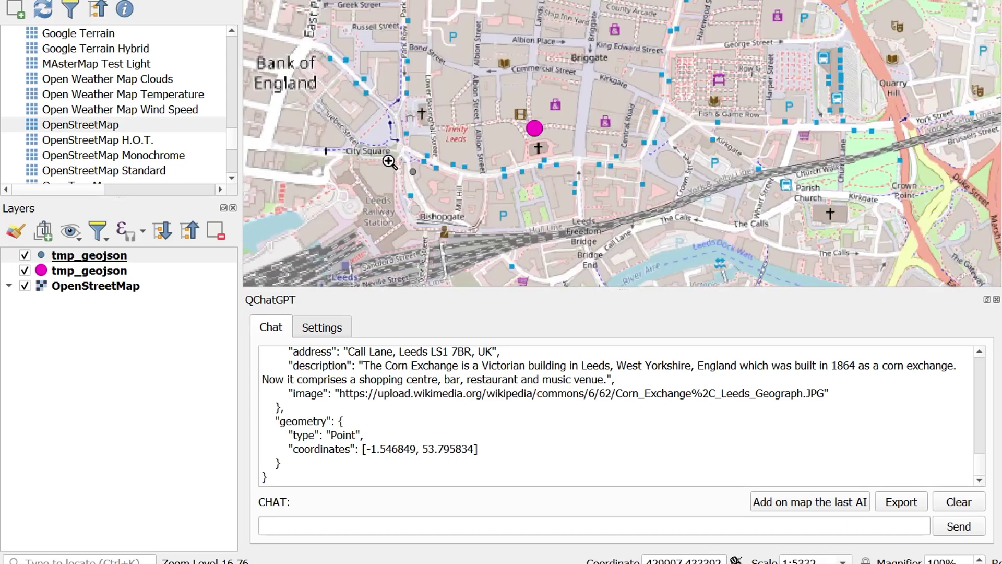
left_click_drag(464, 207, 501, 151)
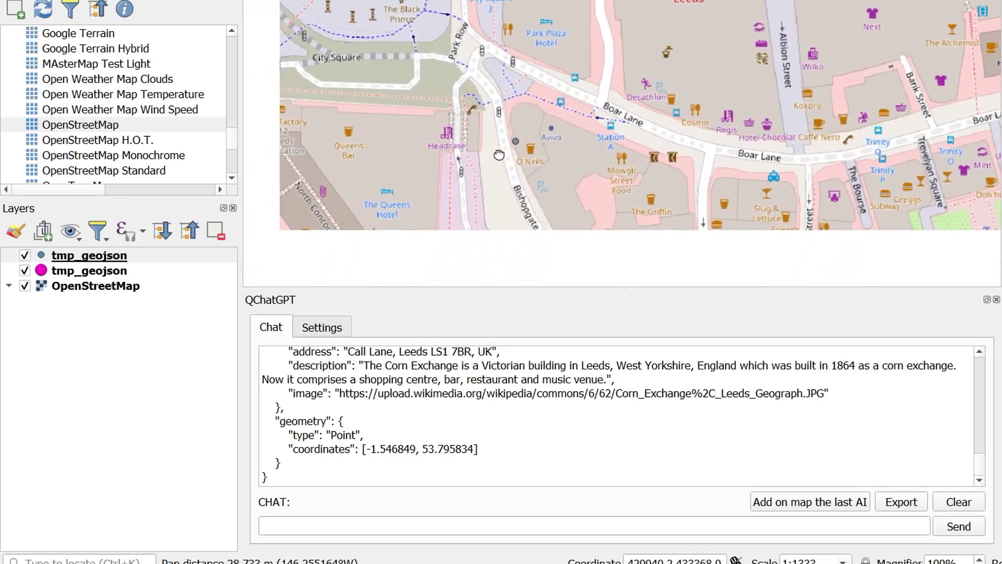
scroll(523, 210, "down", 3)
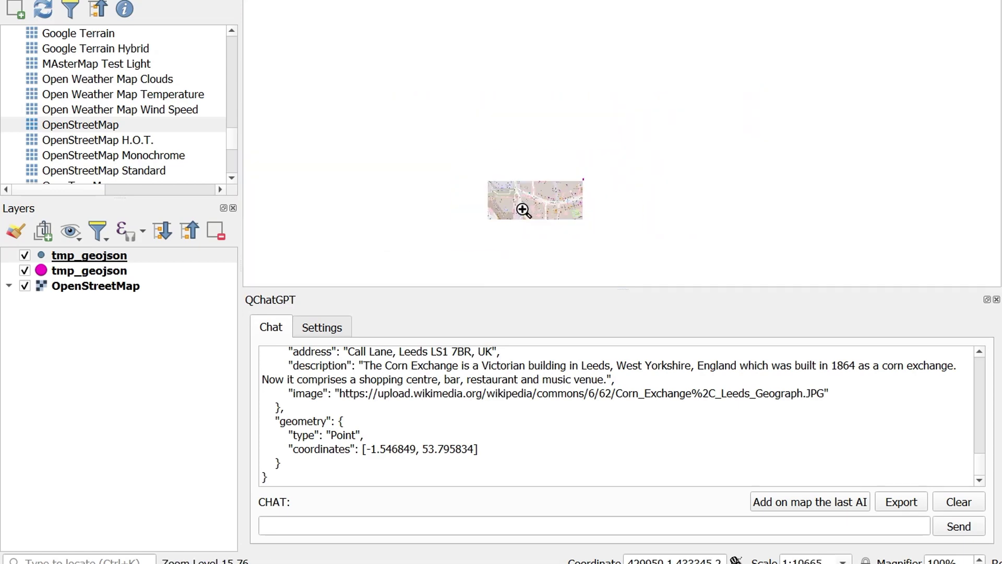
left_click(594, 525)
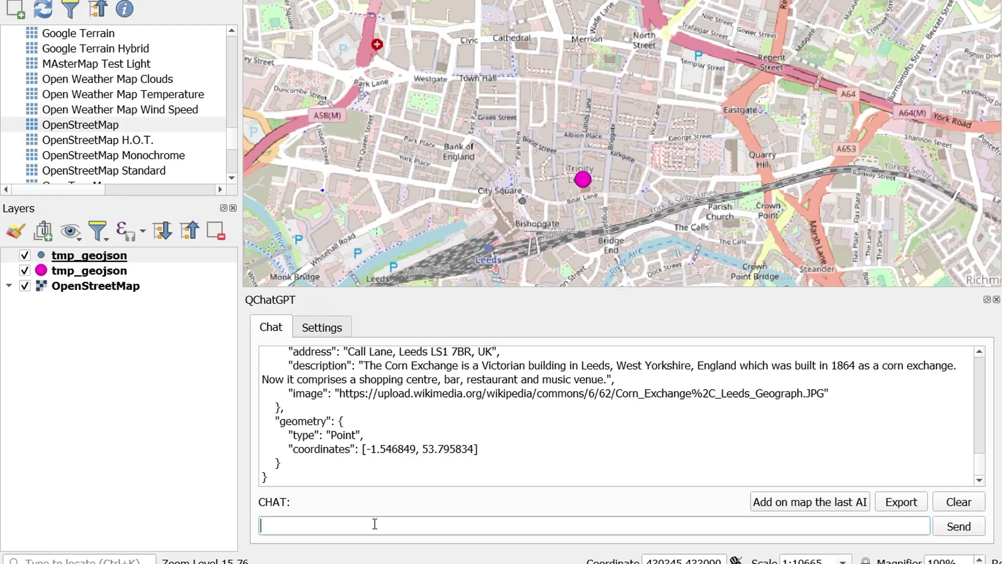
- Send QChatGPT the follow-up 'Try again and be more a…'
type("Try again and be more a")
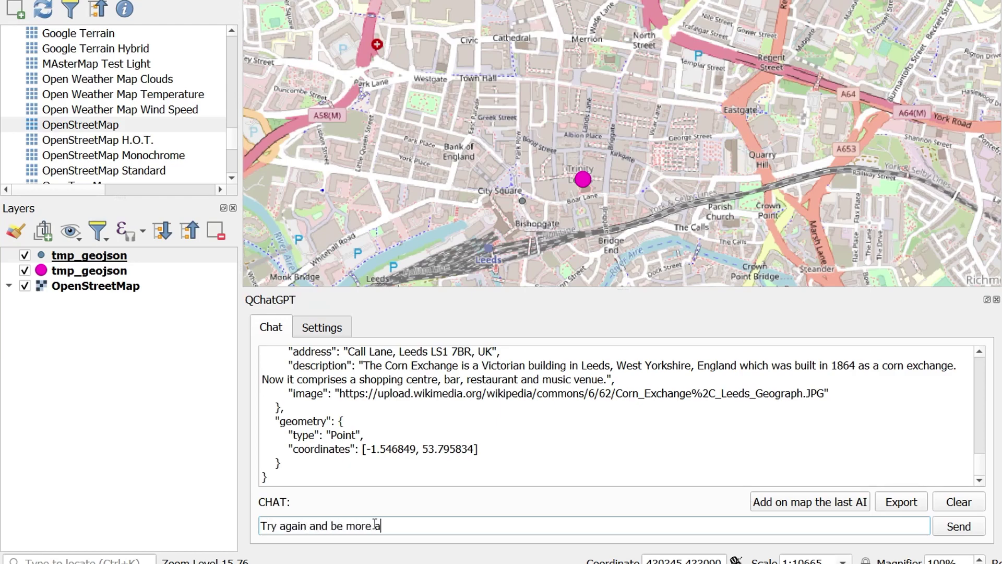
key("Return")
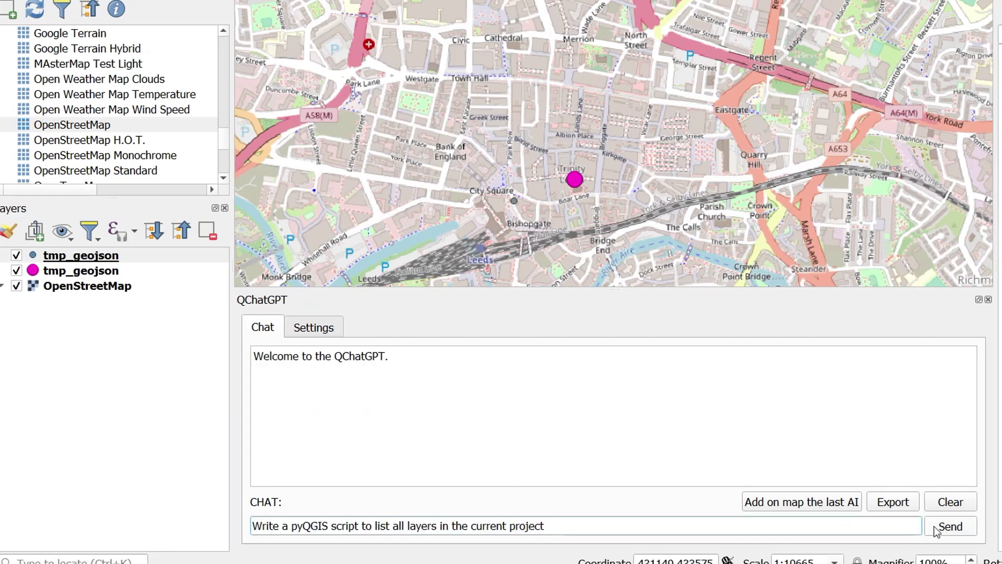
- Send the layer-listing PyQGIS script request and select the returned code
left_click(950, 525)
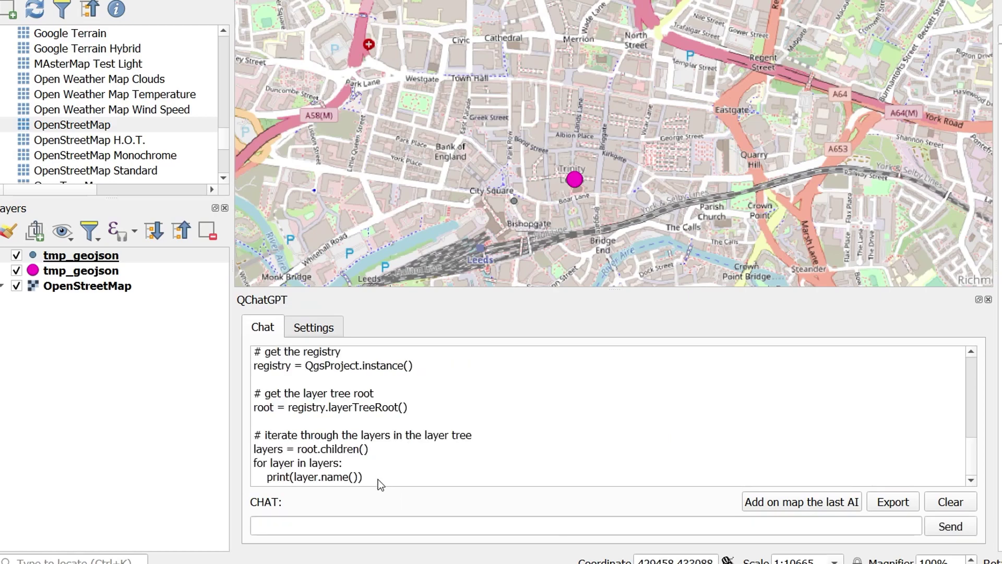
left_click_drag(378, 479, 239, 414)
key("ctrl+c")
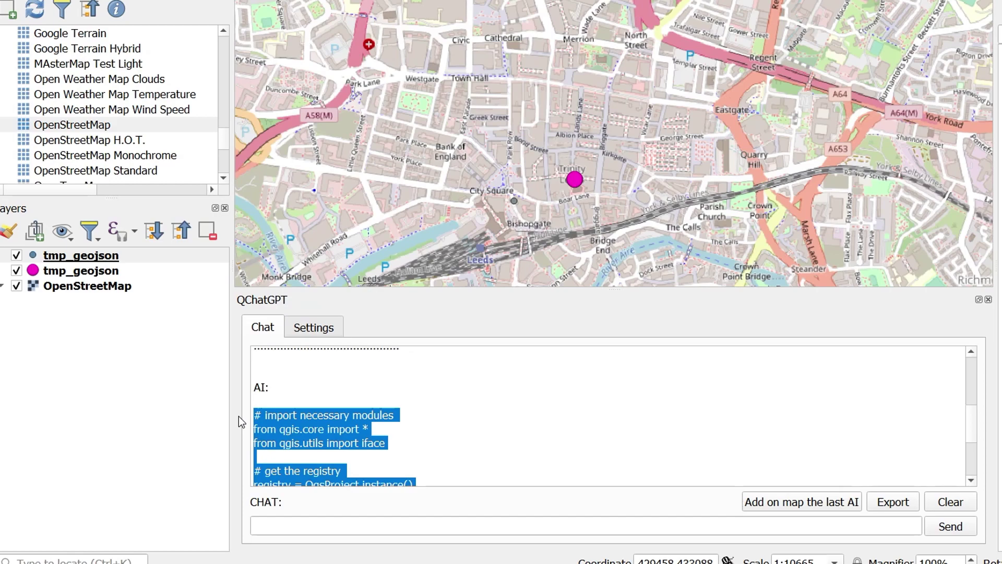
scroll(355, 417, "down", 3)
- Run the code in the Python Console, printing tmp_geojson, tmp_geojson and OpenStreetMap, then close it
key("ctrl+alt+p")
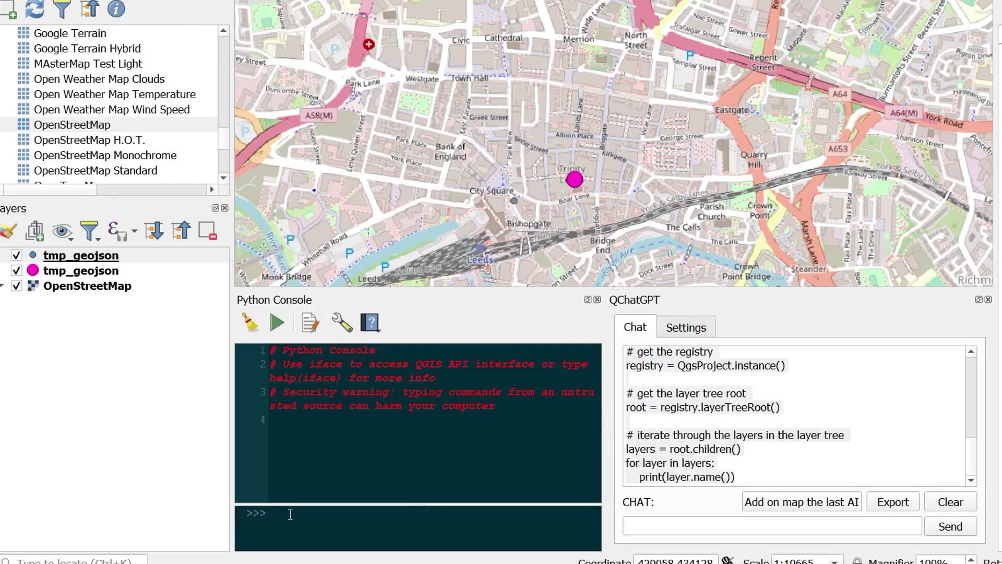
key("ctrl+v")
key("Return")
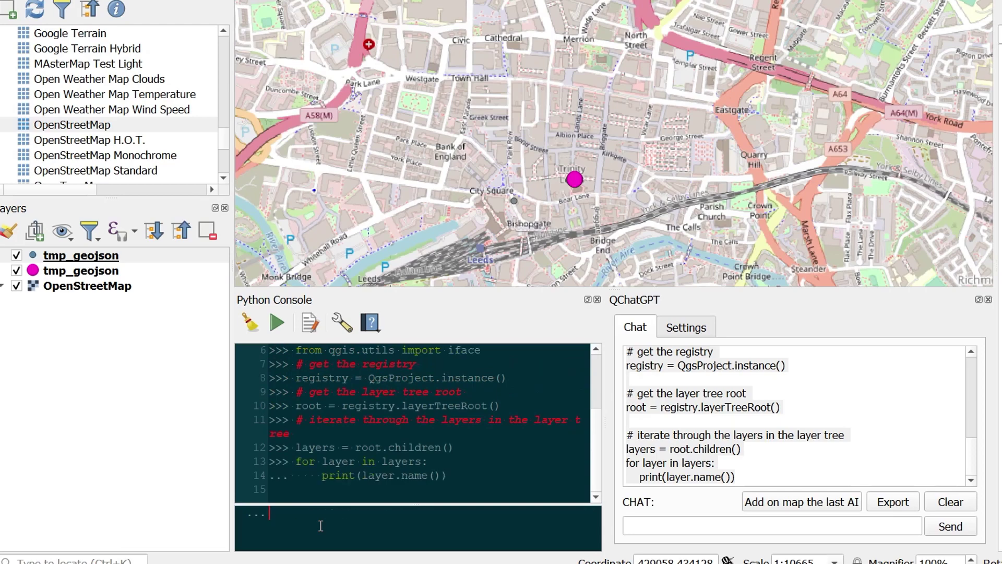
key("Return")
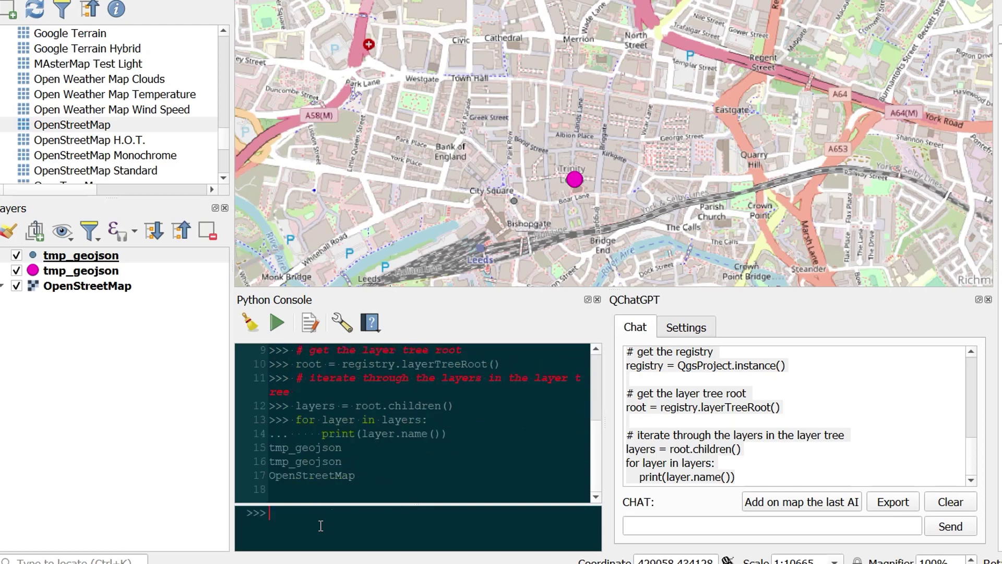
left_click(597, 299)
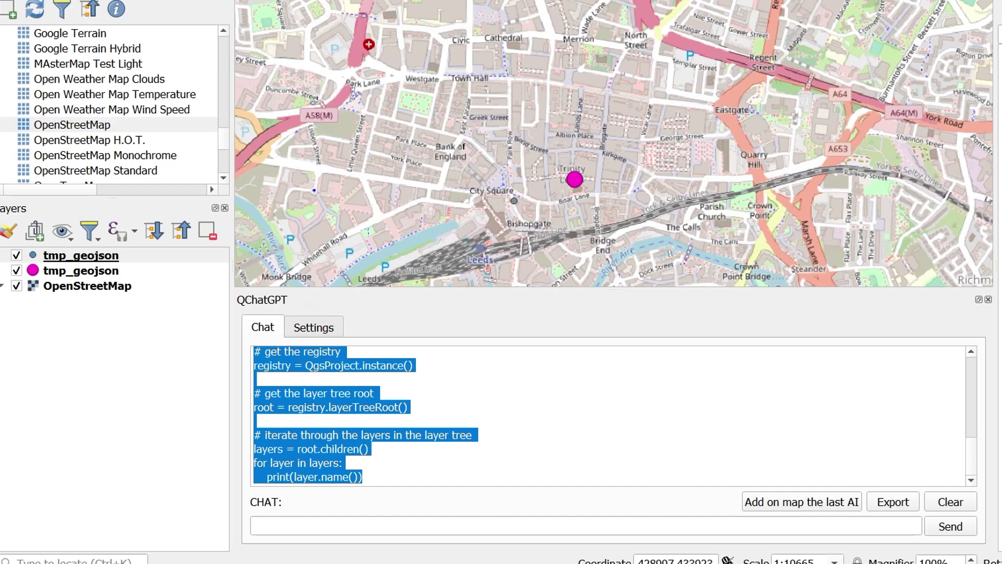
- Install the plugin from QChatGPTdev.zip, accepting the untrusted-source warning, then close the manager
key("alt+p")
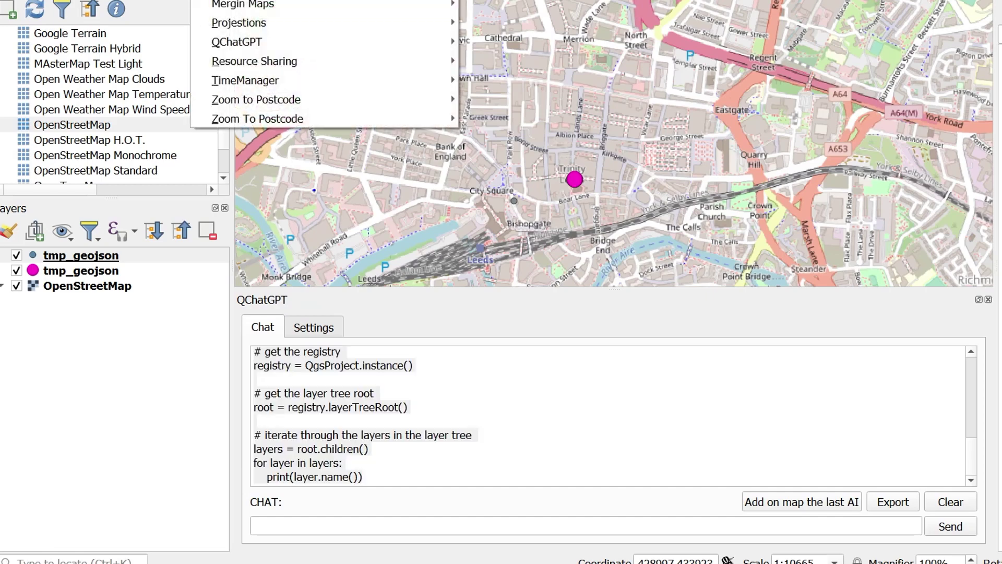
key("Escape")
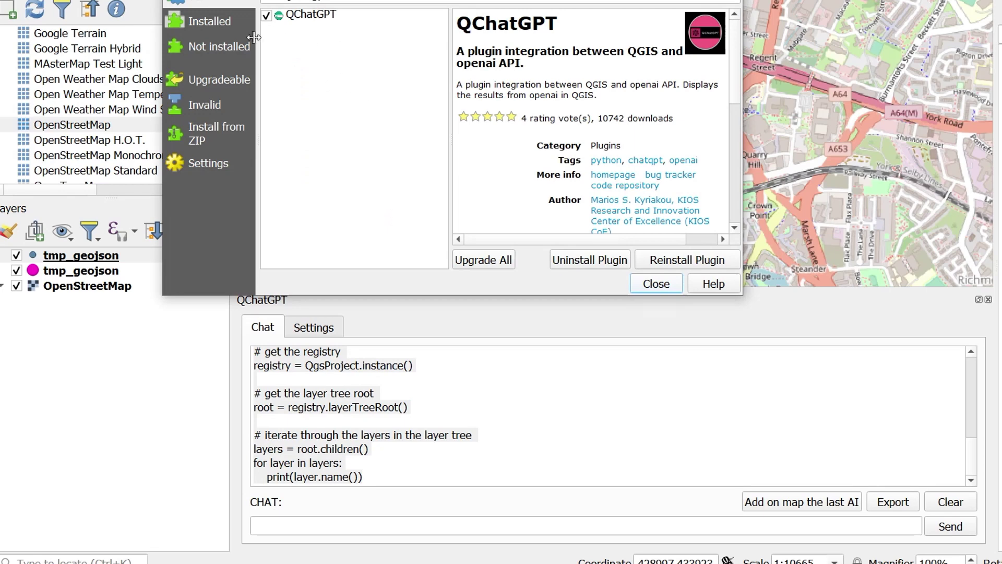
left_click(209, 130)
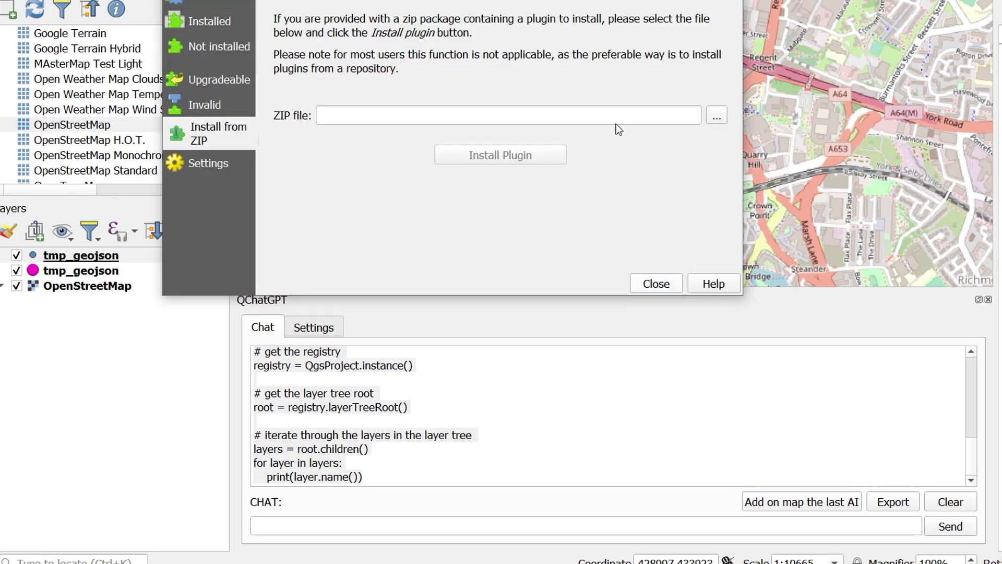
left_click(714, 121)
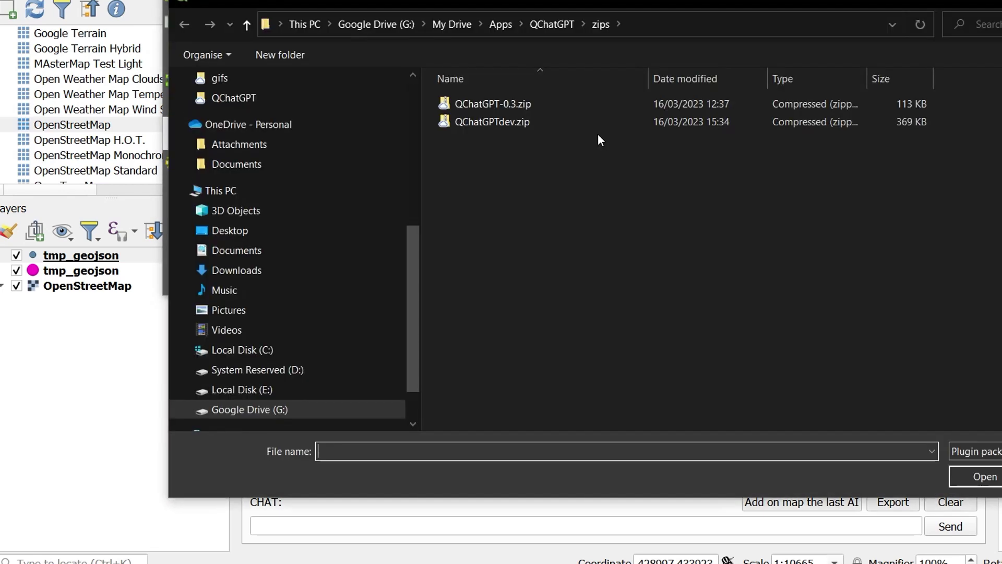
left_click(481, 123)
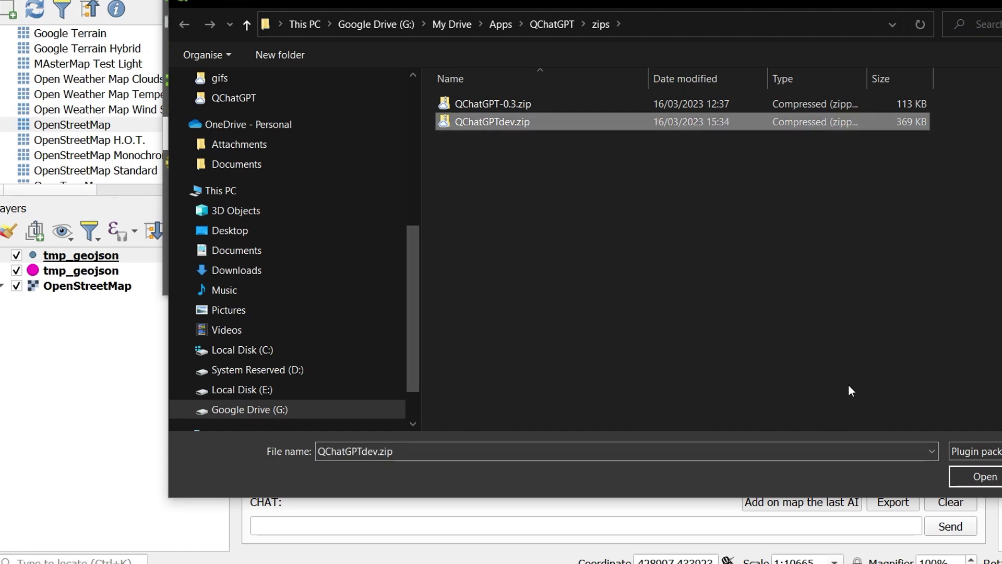
left_click(963, 478)
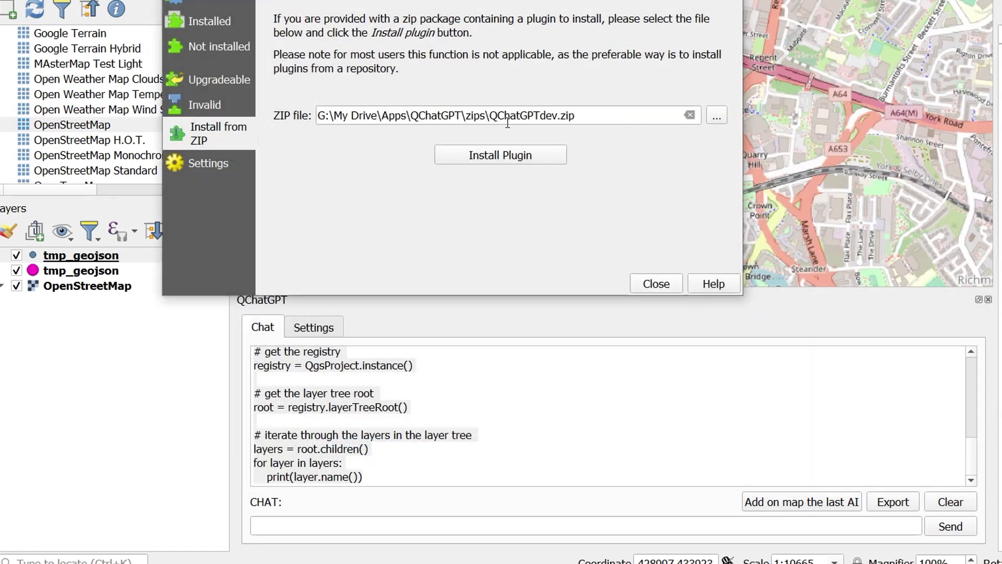
left_click(492, 154)
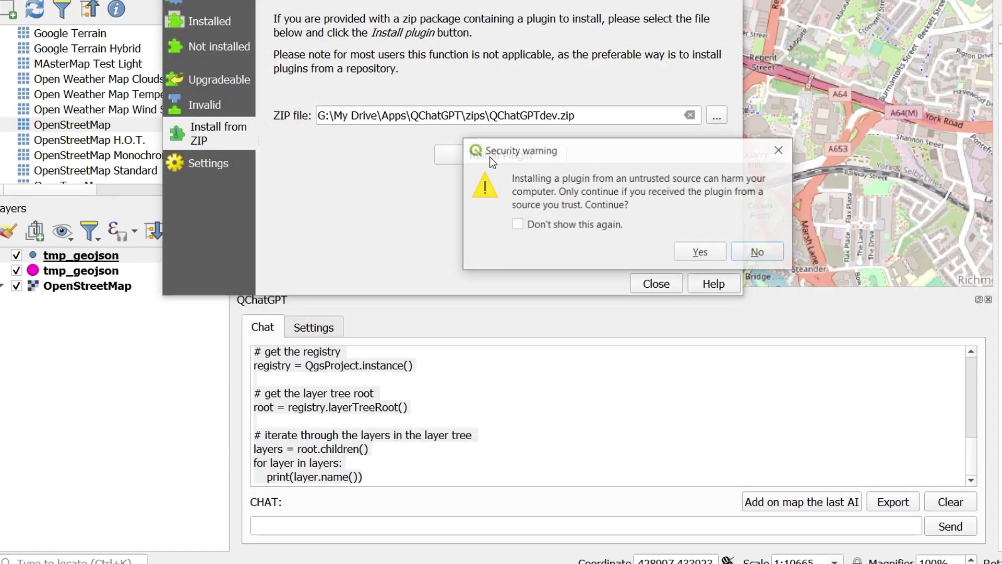
left_click(700, 252)
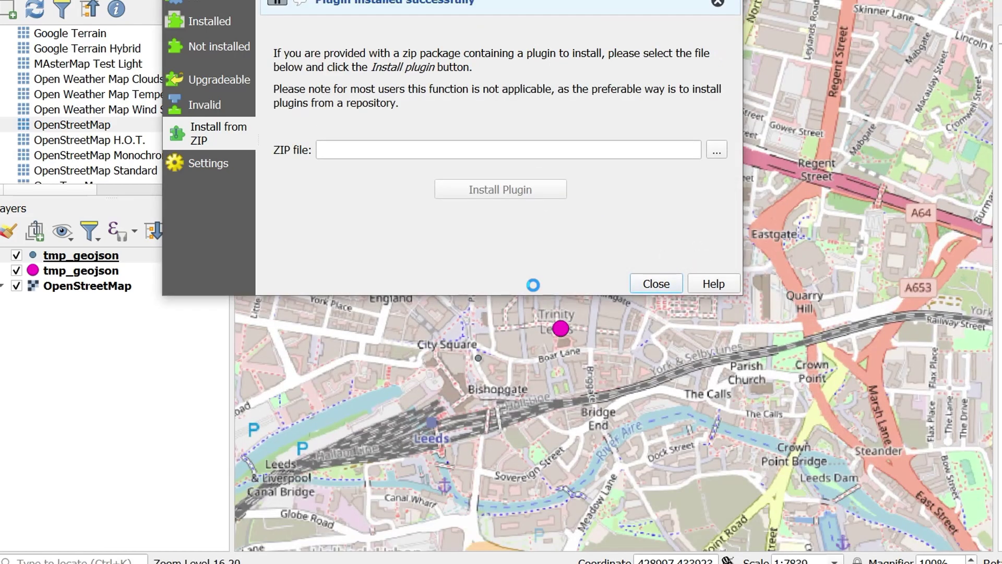
left_click(656, 285)
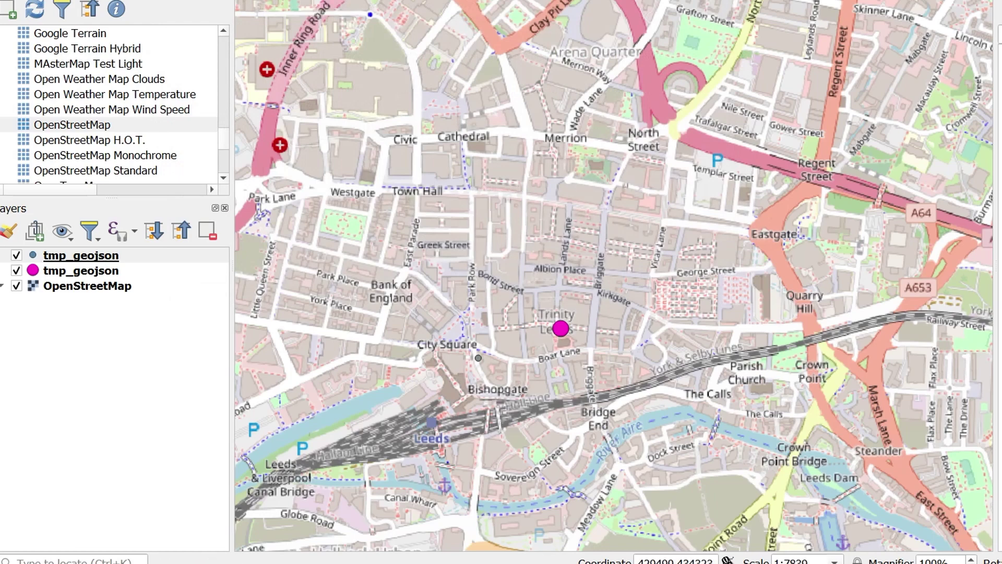
- Open the QChatGPT dev chat, send the layer-listing script request, and select the returned code
key("alt+p")
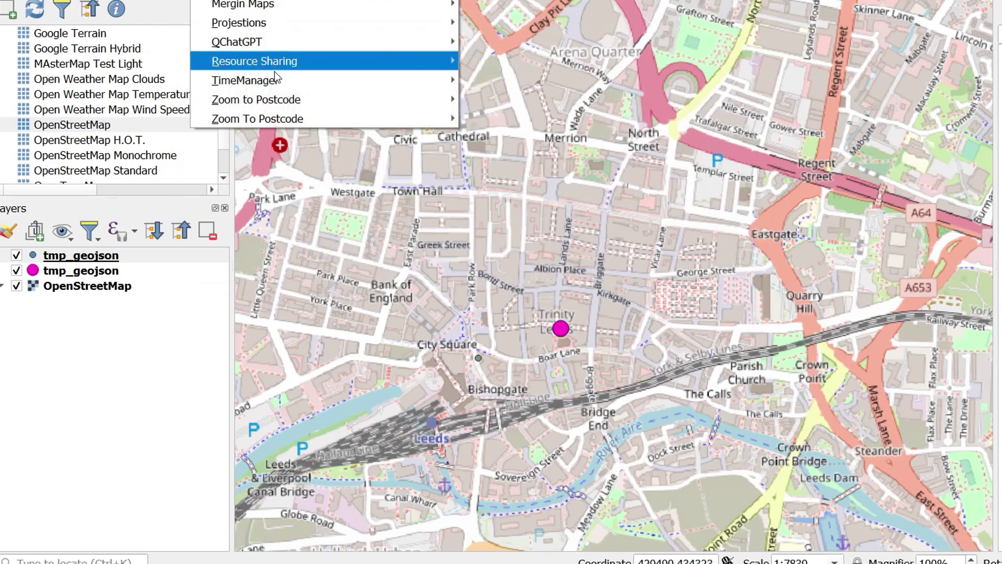
left_click(479, 44)
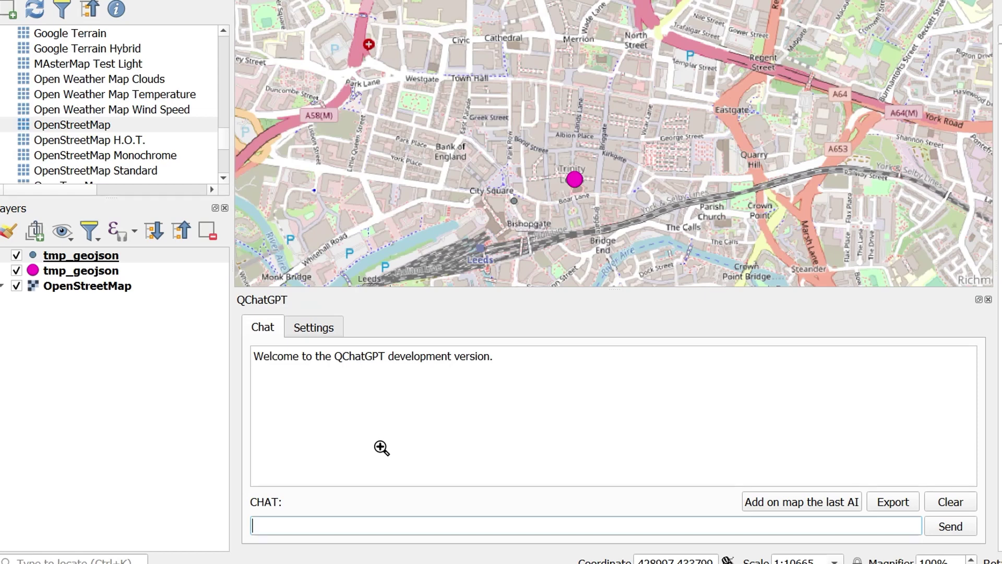
type("Write a pyQGIS script to list all the layers in the current project")
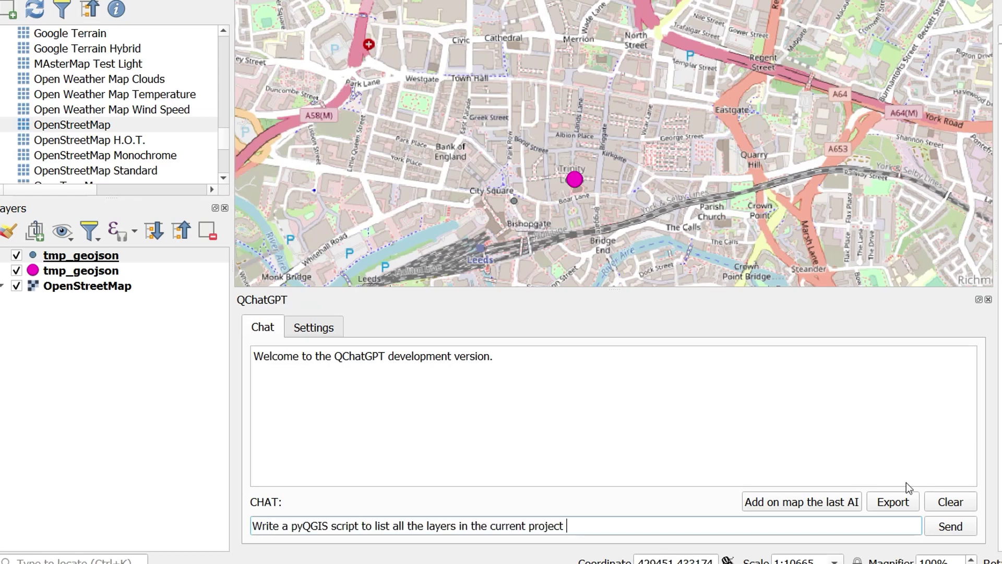
left_click(957, 529)
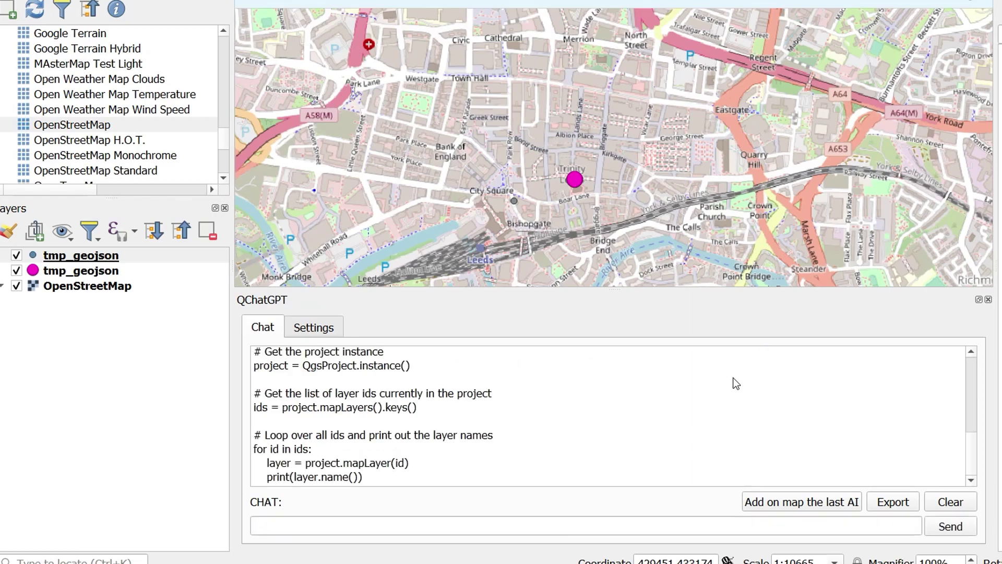
left_click_drag(386, 481, 249, 441)
key("ctrl+c")
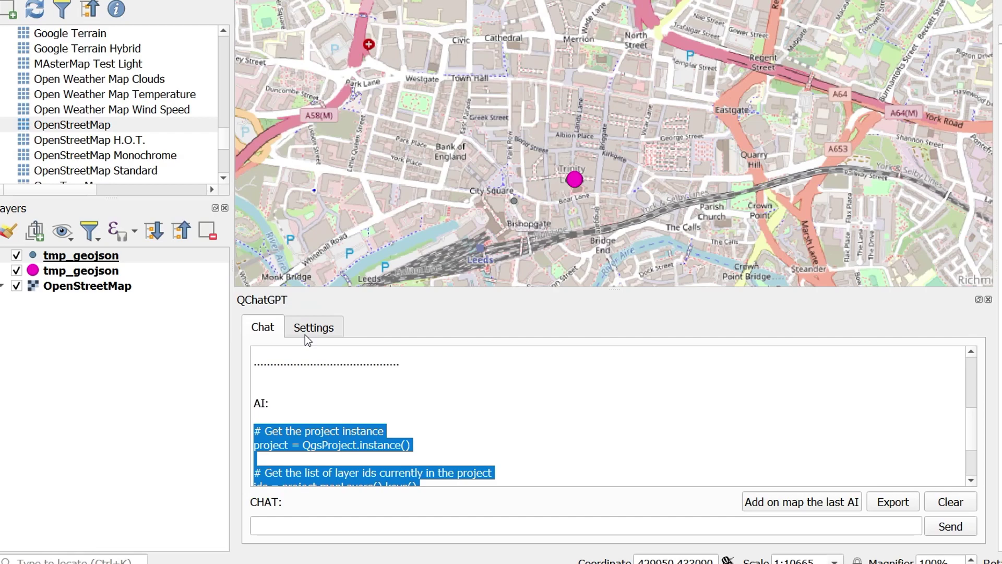
- Run the new code in the Python Console, printing OpenStreetMap and two tmp_geojson layers, then close it
key("alt+p")
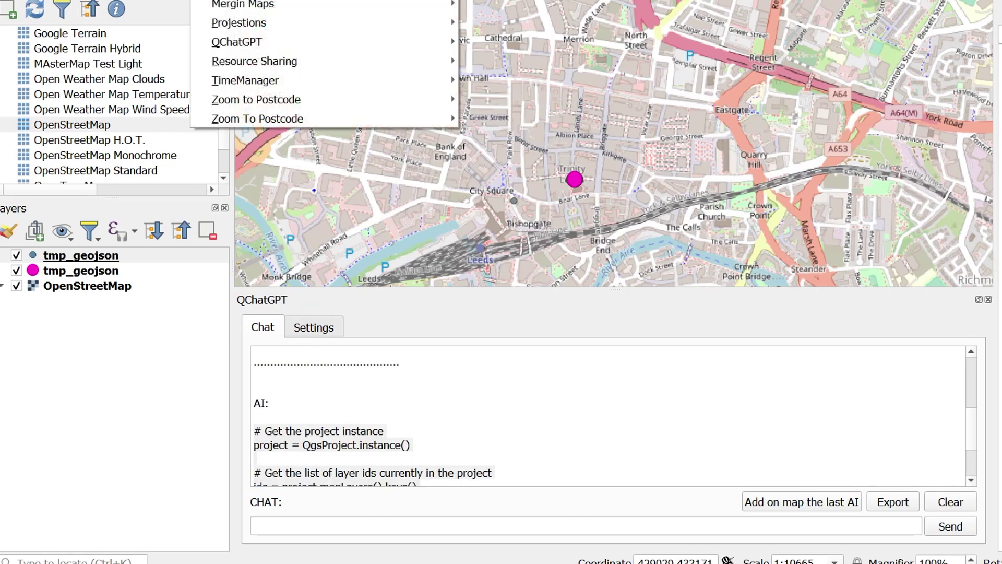
key("ctrl+alt+p")
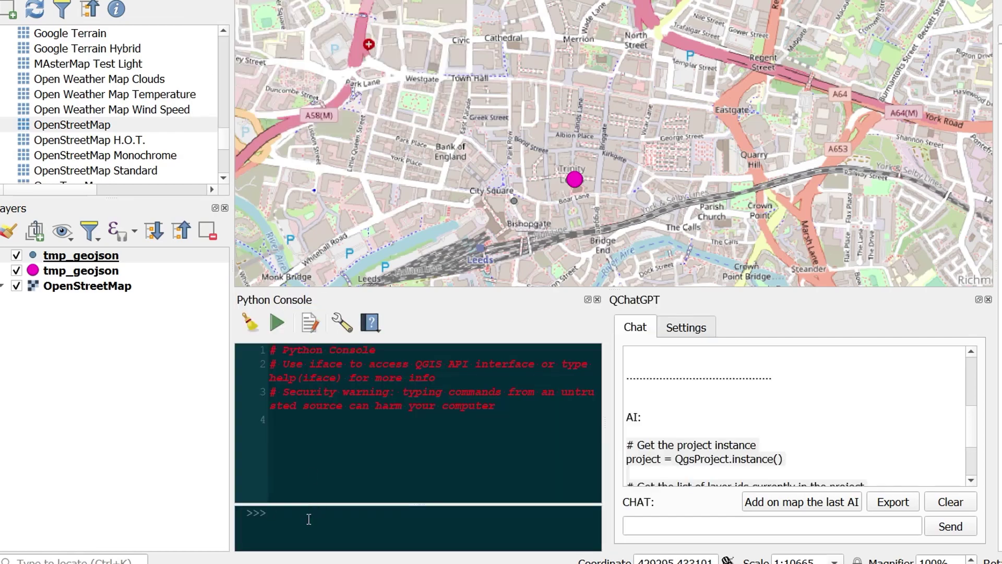
key("ctrl+v")
key("Return")
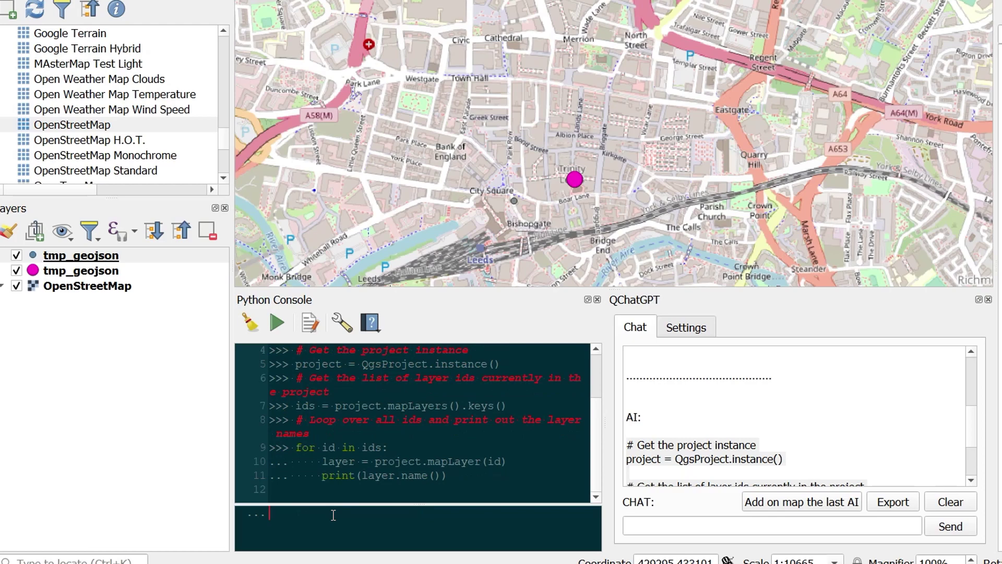
key("Return")
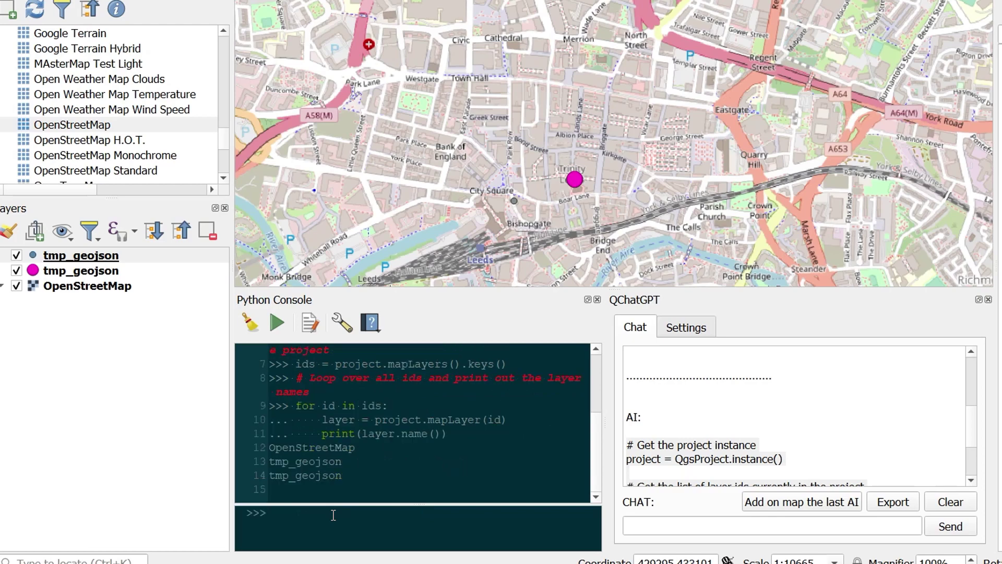
left_click(597, 299)
- Ask QChatGPT to 'Update this code to include the CRS of each layer' and select the answer code
left_click(368, 527)
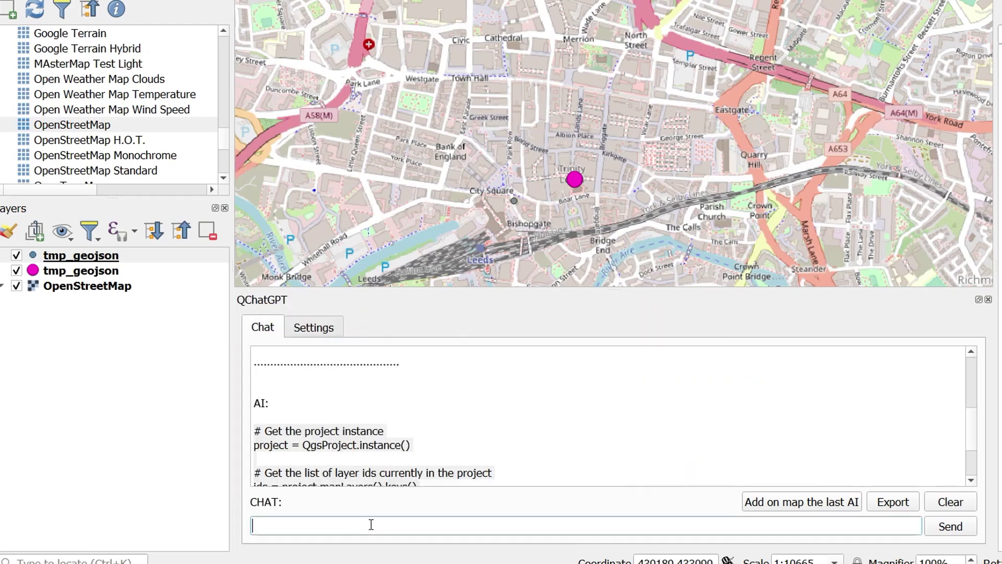
type("Update this code to in")
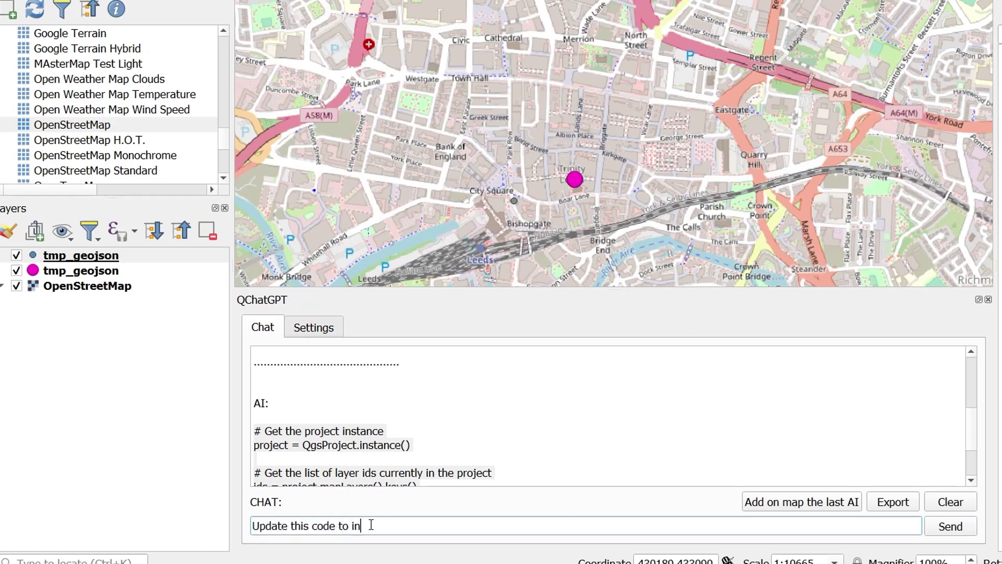
type("clude the CRS of each ")
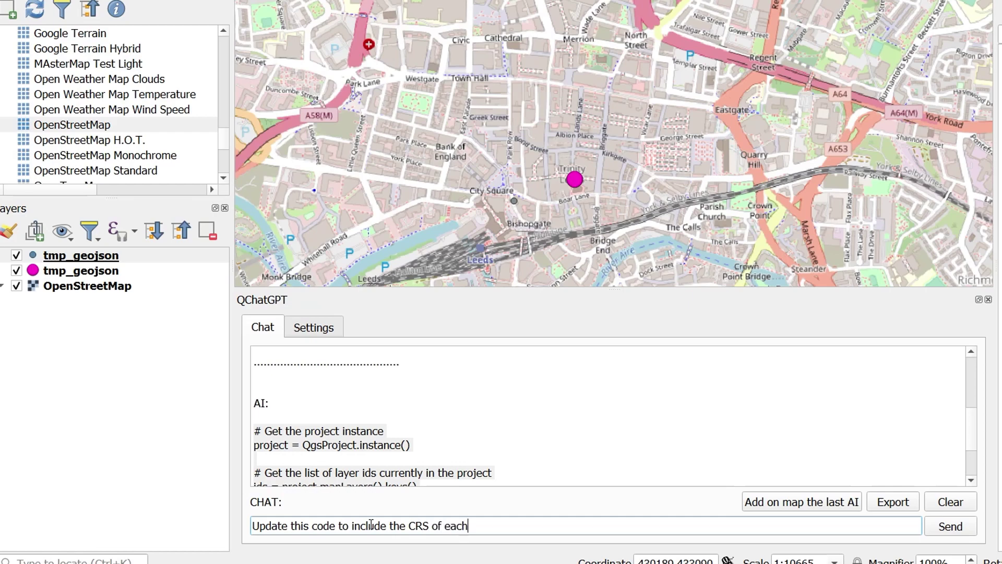
type("layer")
key("Return")
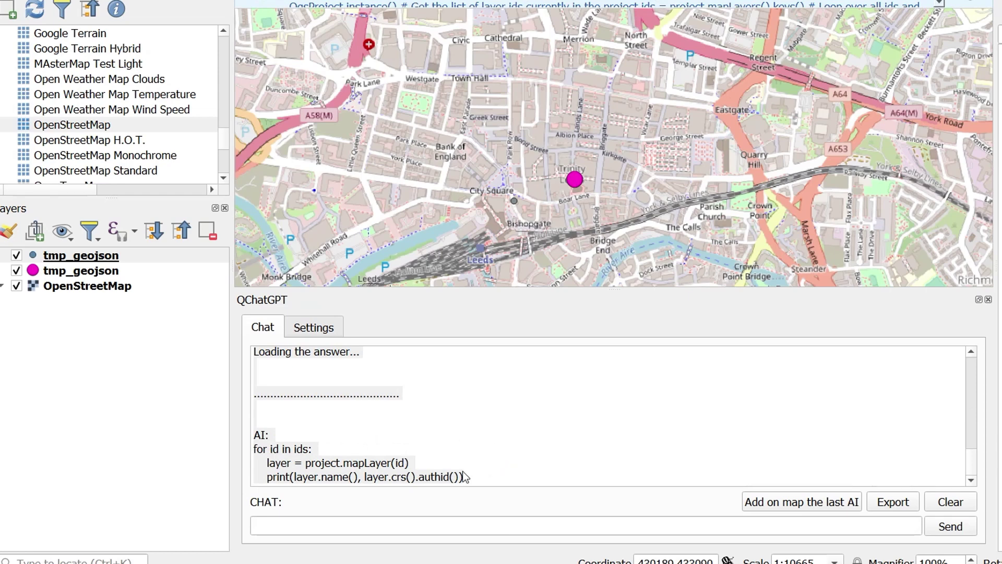
left_click(485, 456)
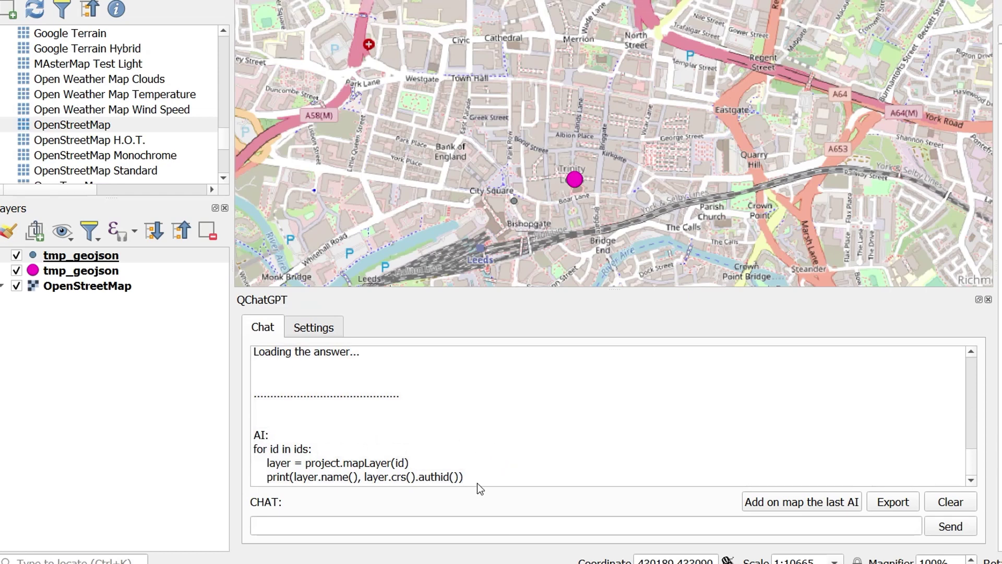
left_click_drag(468, 477, 259, 451)
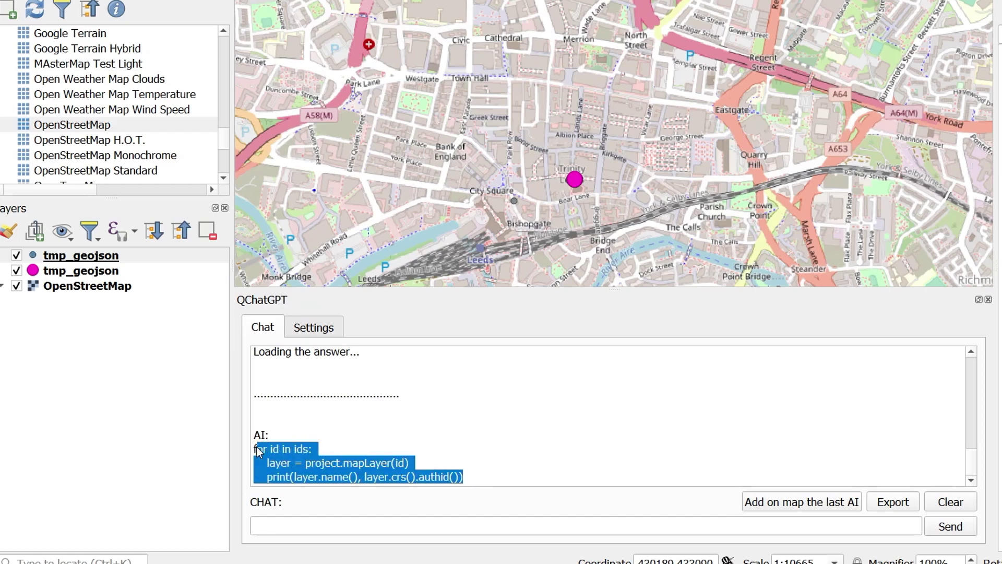
- Run the updated code in the Python Console, listing EPSG:3857 for OpenStreetMap and EPSG:4326 for tmp_geojson
key("ctrl+alt+p")
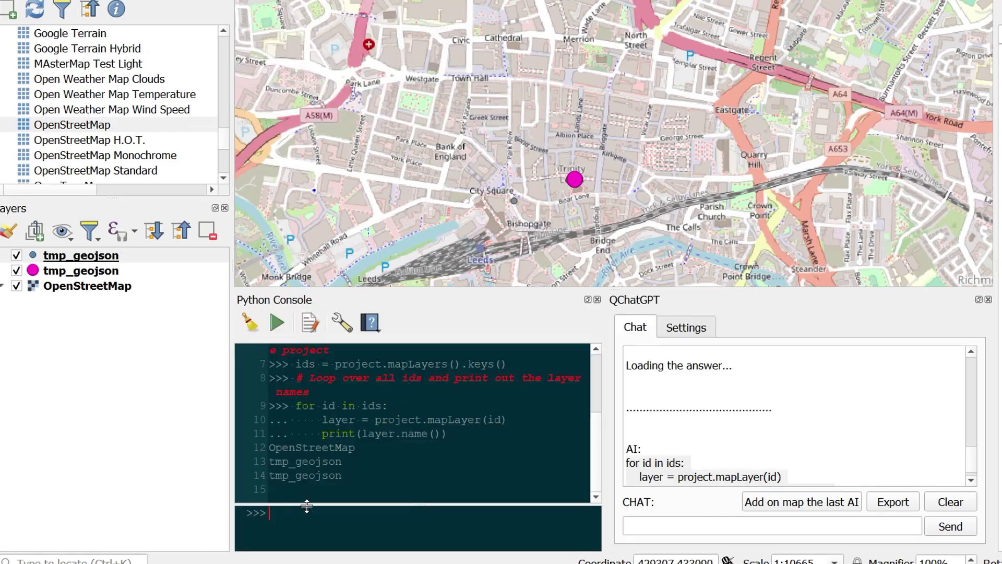
type("for id in ids:     layer = project.mapLayer(id)     print(layer.name(), layer.crs().authid())")
key("Return")
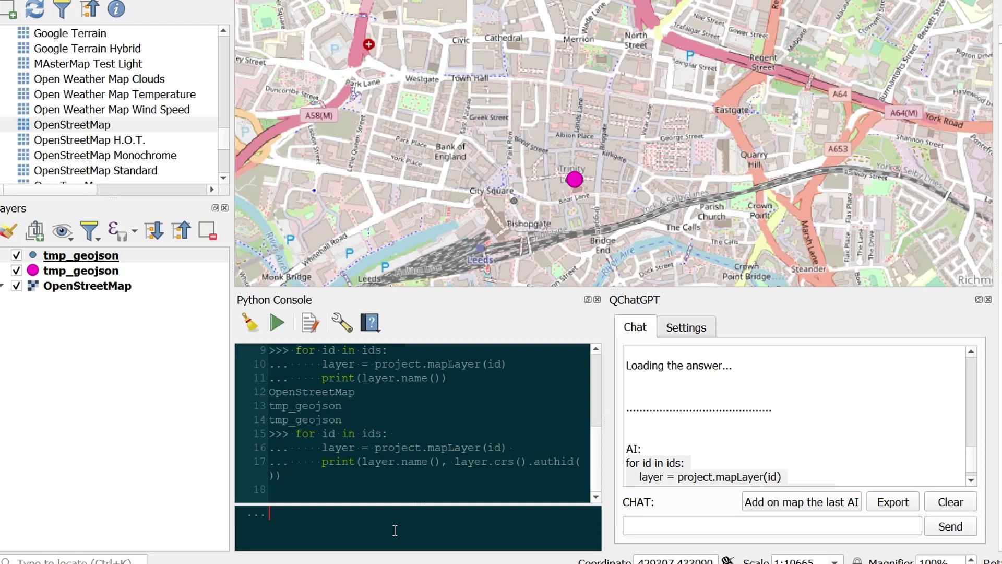
key("Return")
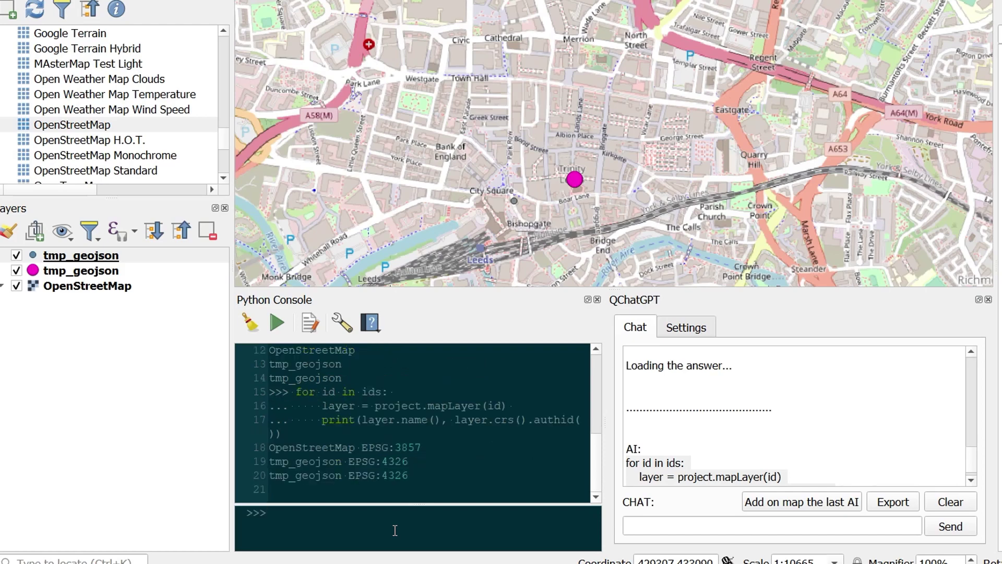
- Ask QChatGPT which QGIS plugin could add a basemap, then what other plugins are available
type("What QGIS ")
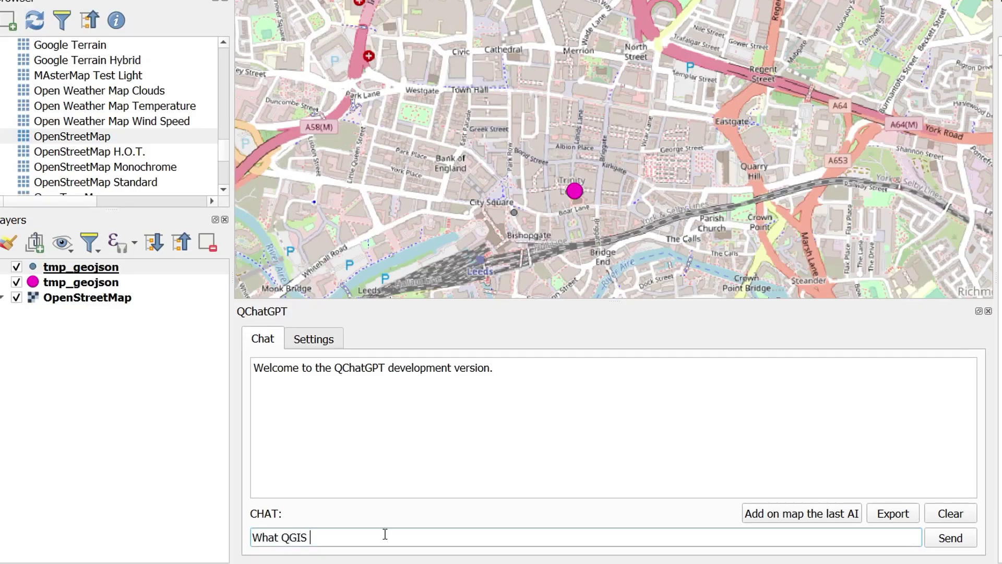
type("plugin could I use to add a basemap to my project?")
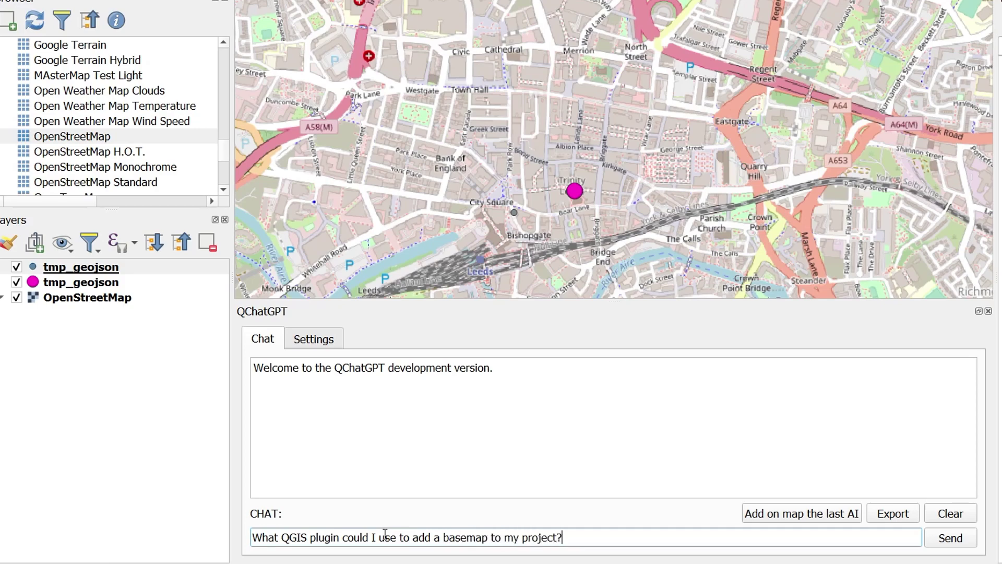
key("Return")
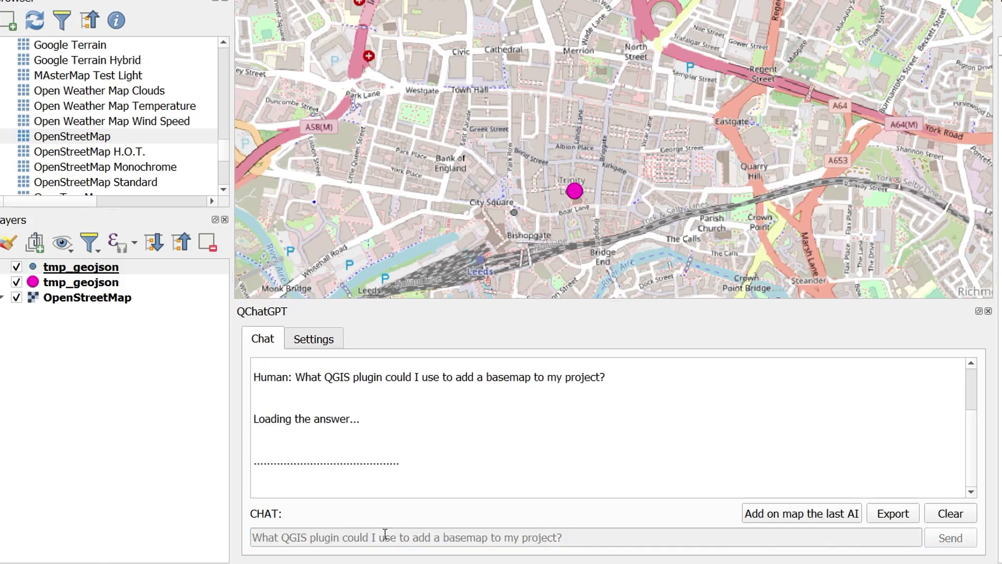
left_click(443, 537)
type("What other ")
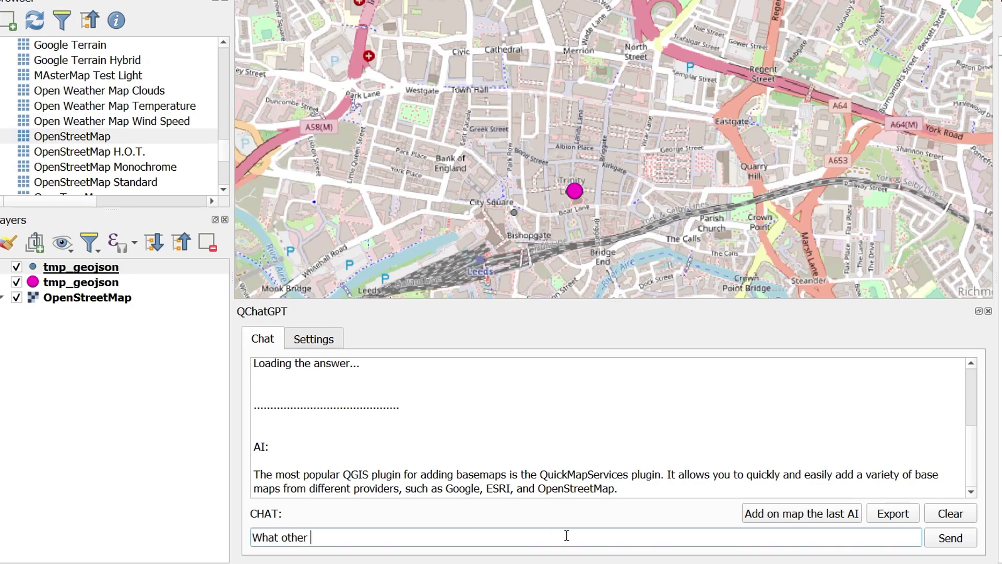
type("plugins are available?")
key("Return")
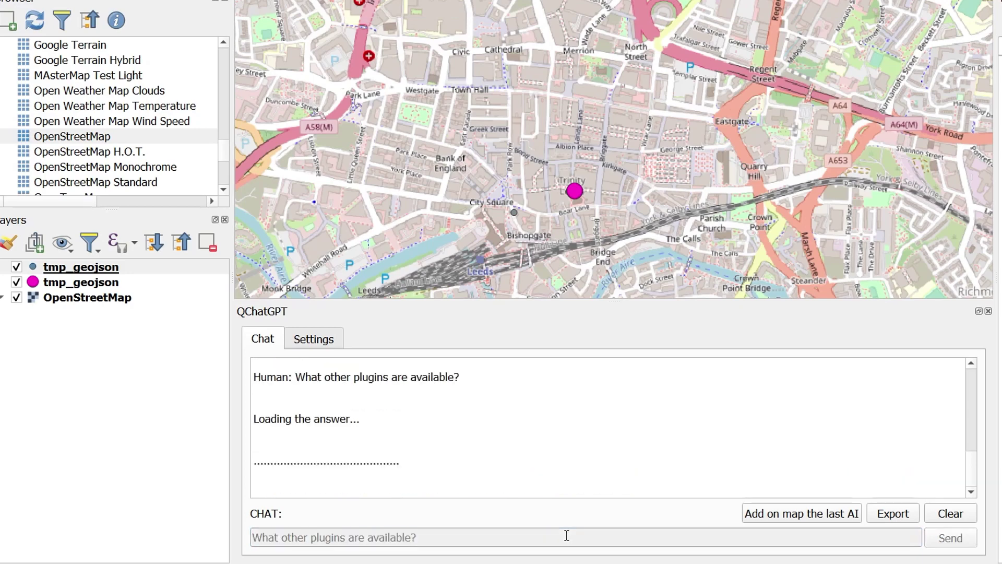
- Ask for more basemap plugin options and whether there are any more
left_click(454, 537)
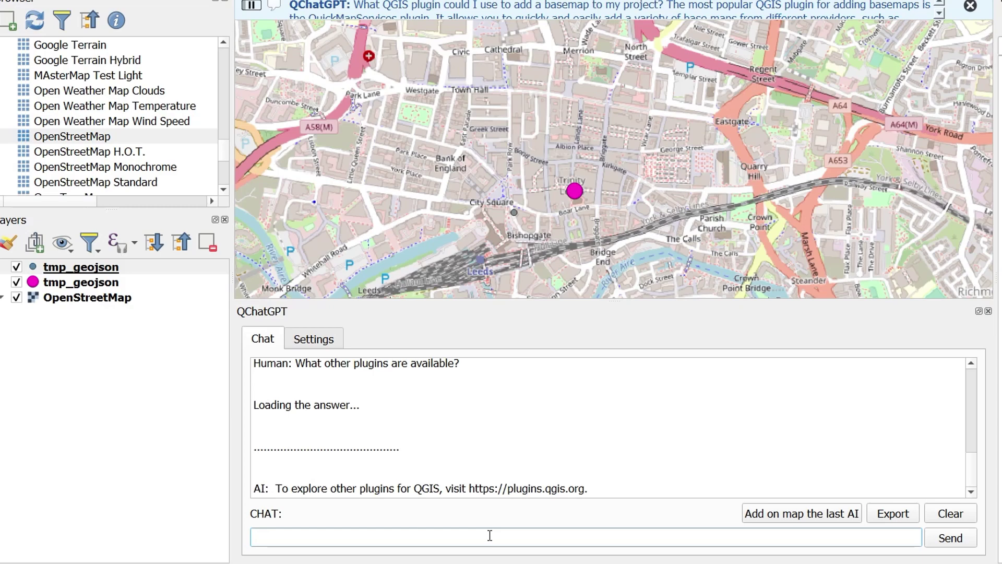
type("What other plugin options ")
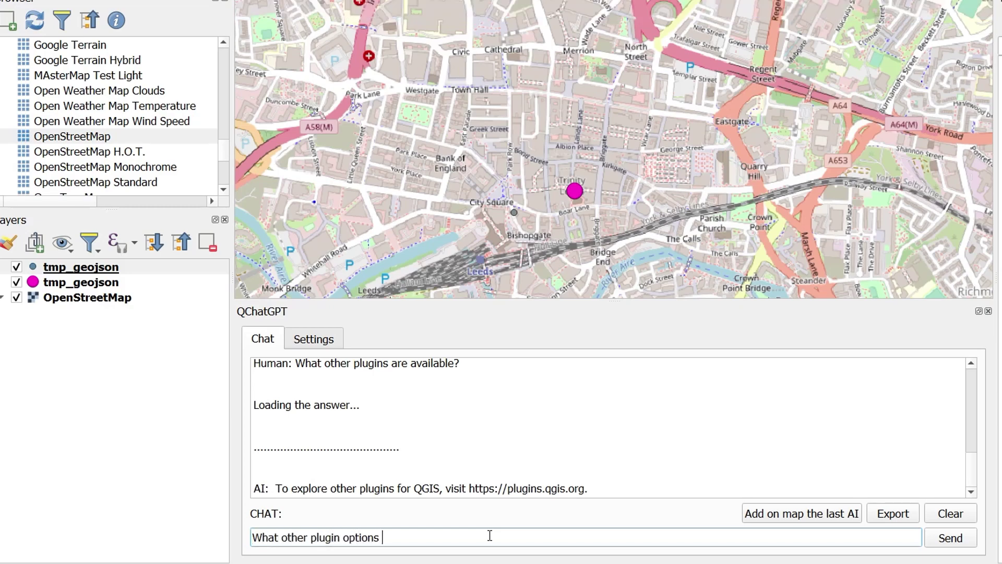
type("for basemaps are there?")
key("Return")
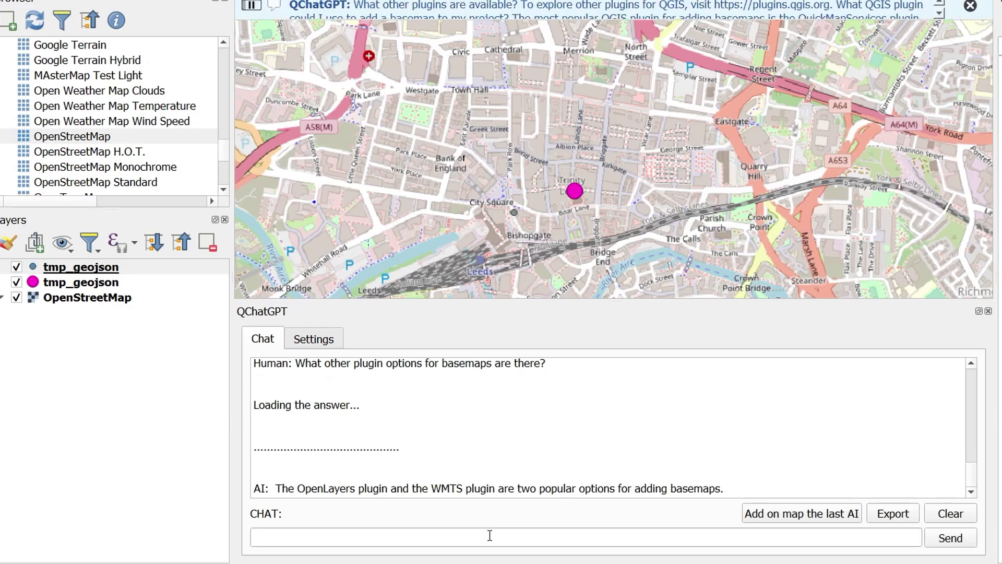
type("Are there any more?")
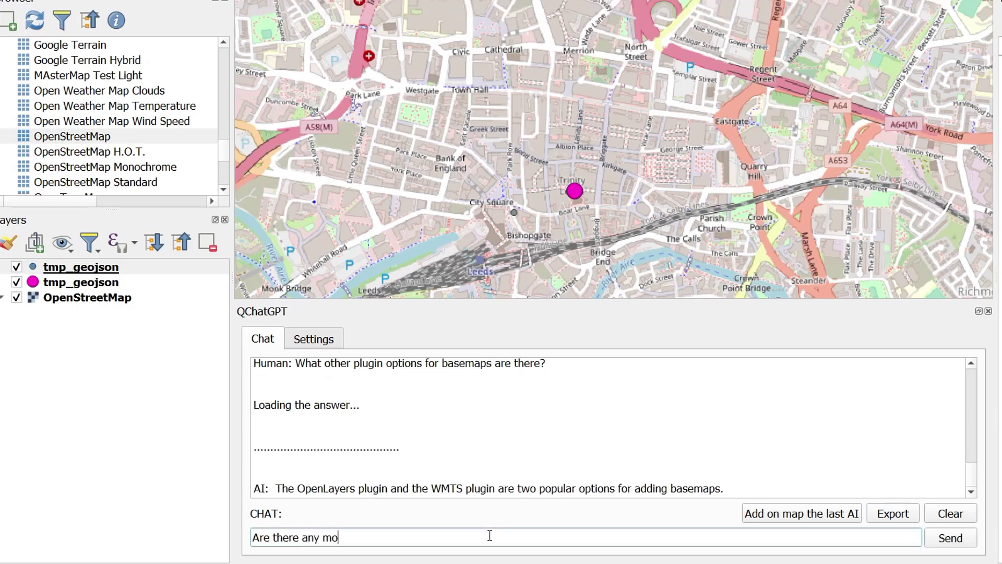
key("Return")
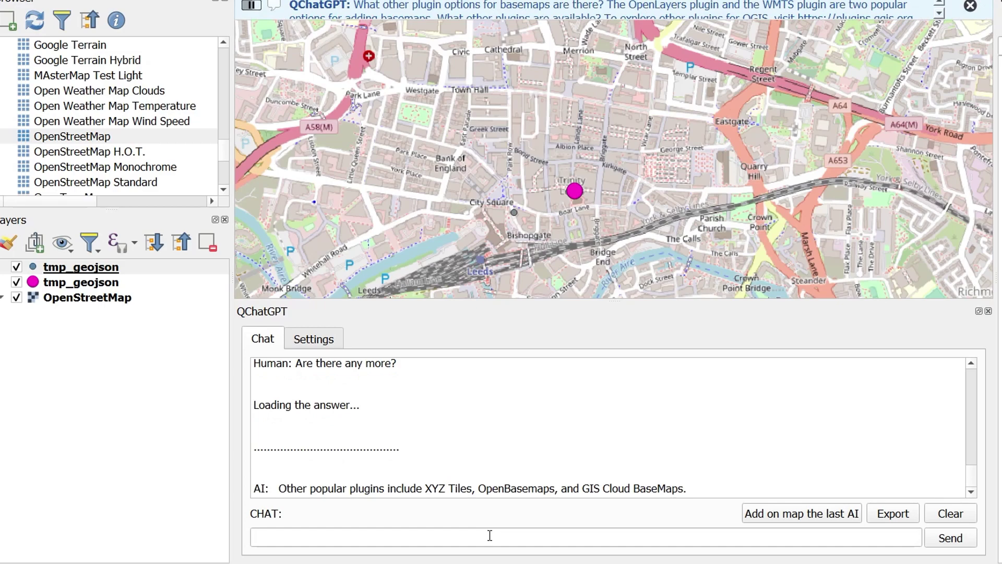
- Ask QChatGPT to rank them by most downloads from the QGIS plugins repository
left_click(496, 538)
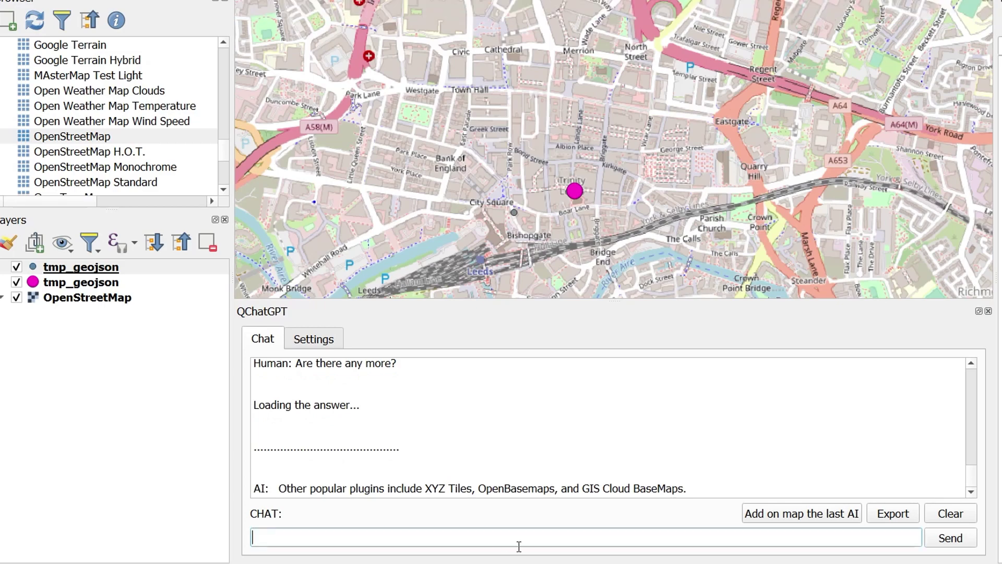
type("Can you rank them in order of downloads")
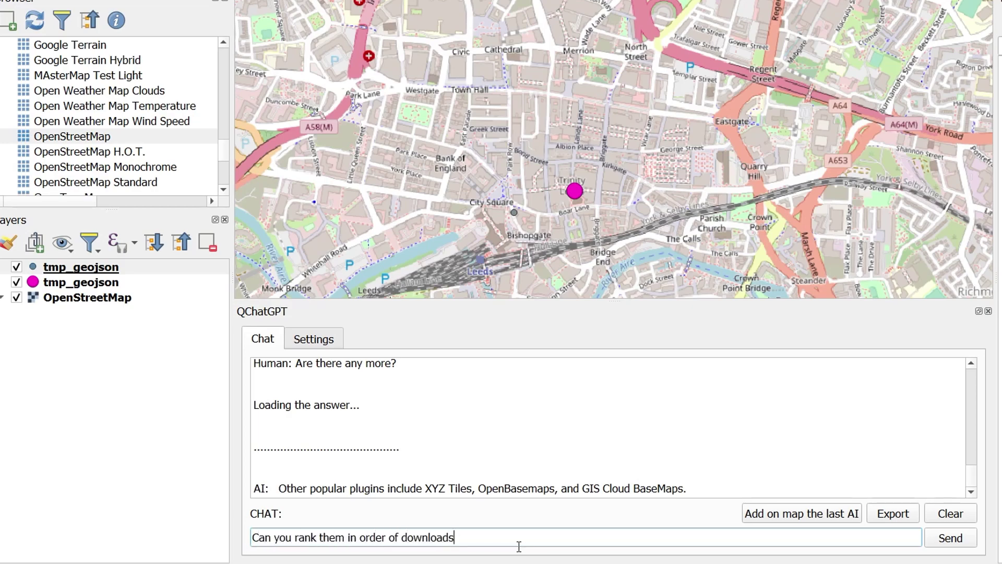
key("BackSpace")
key("BackSpace")
key("BackSpace")
key("BackSpace")
key("BackSpace")
key("BackSpace")
key("BackSpace")
key("BackSpace")
key("BackSpace")
type("most downloads from")
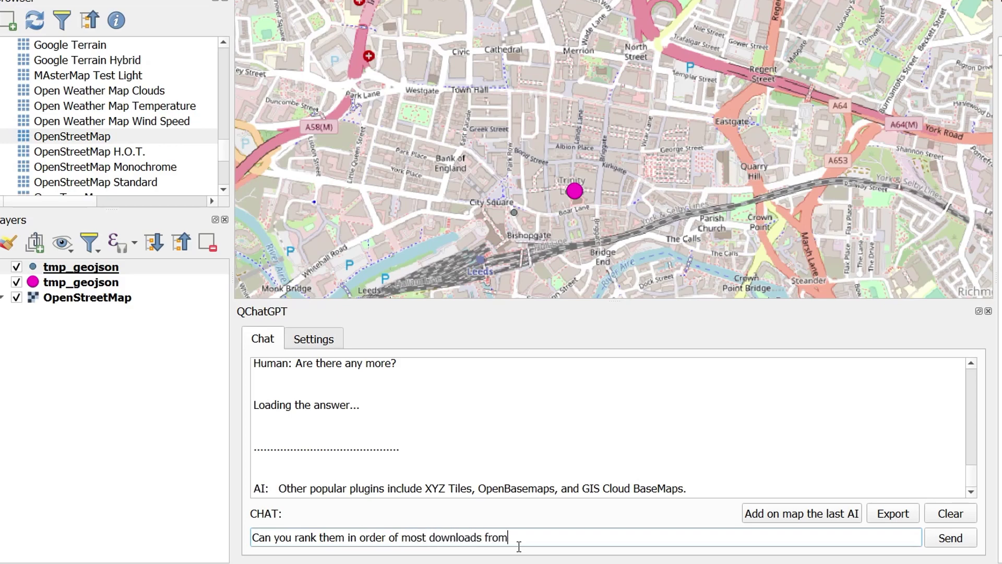
type(" QGIS plugins repo")
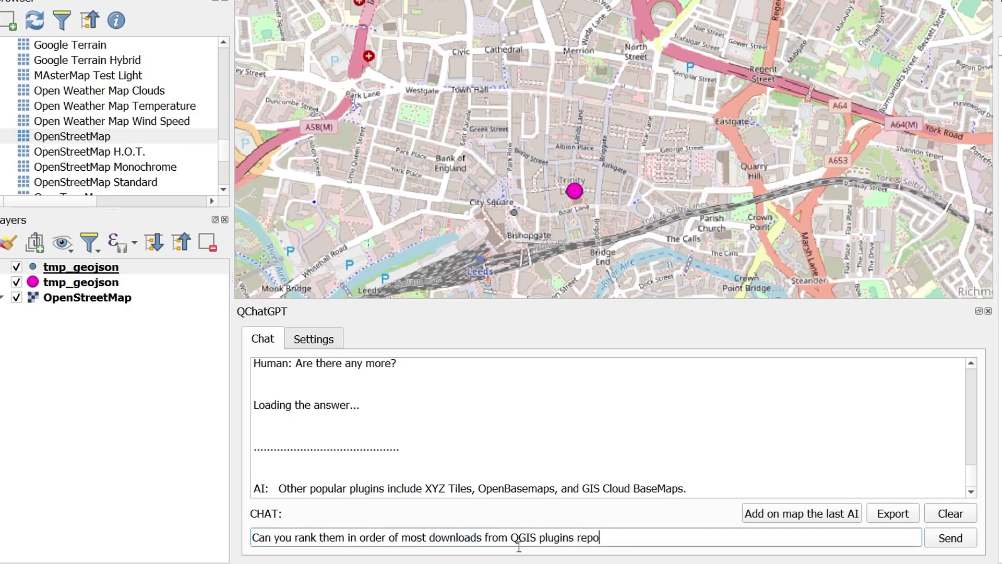
type("sitory?")
key("Return")
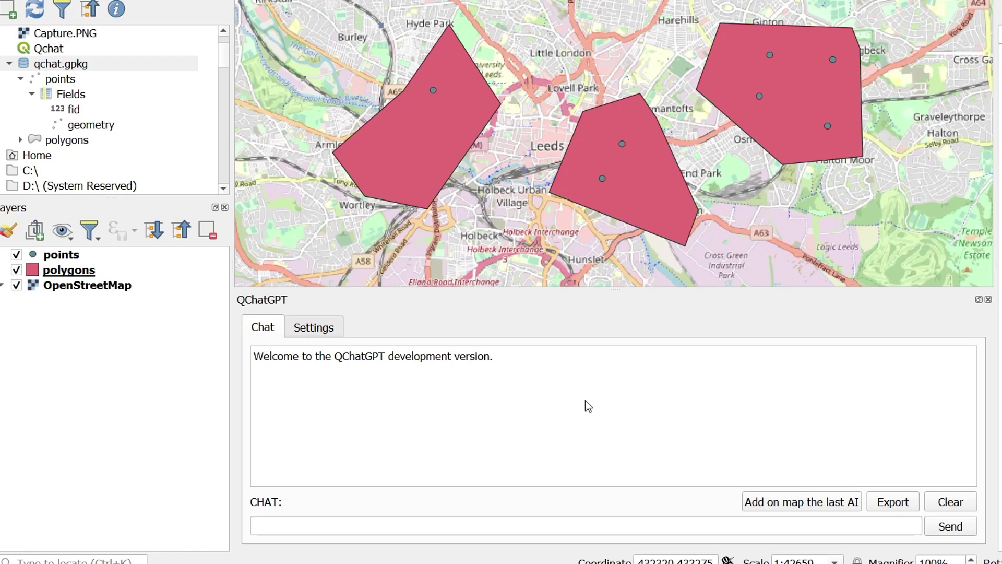
- Paste the question about counting points in each polygon into QChatGPT and send it
type("In QGIS I have a points layer (points) and a polygon layer (polygons). How can I find out how many points are in each polygon?")
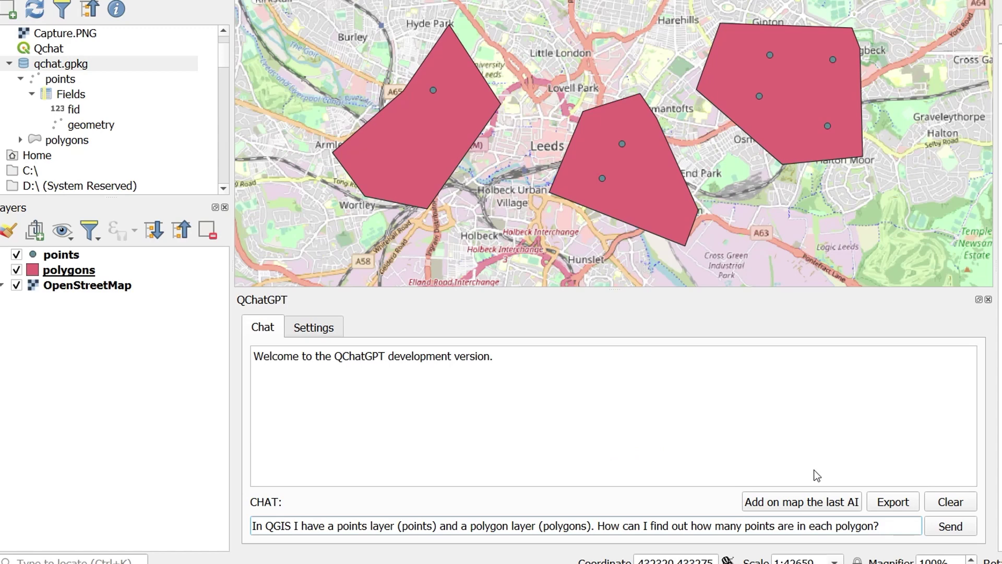
left_click(947, 527)
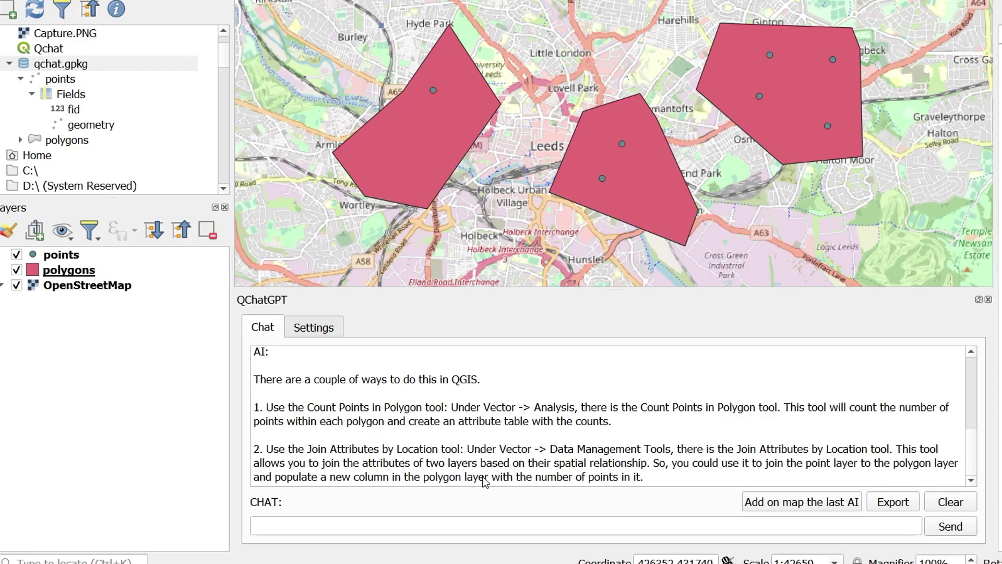
- Ask 'These data are in a geopackage. How could I use SQL? Provide code.' and select the returned query
left_click(589, 530)
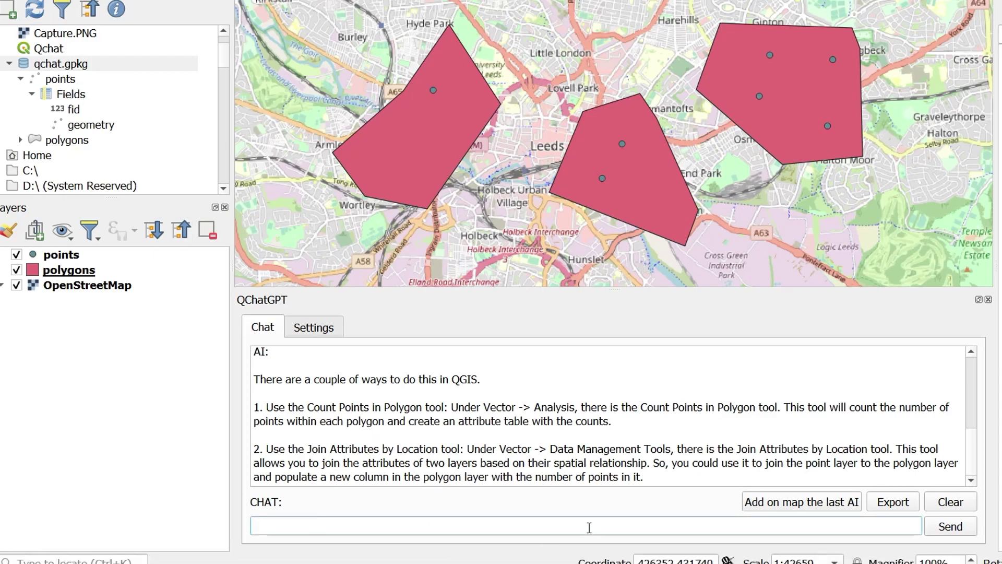
type("These data are in a geopackage. How could I use SQL? Provide code.")
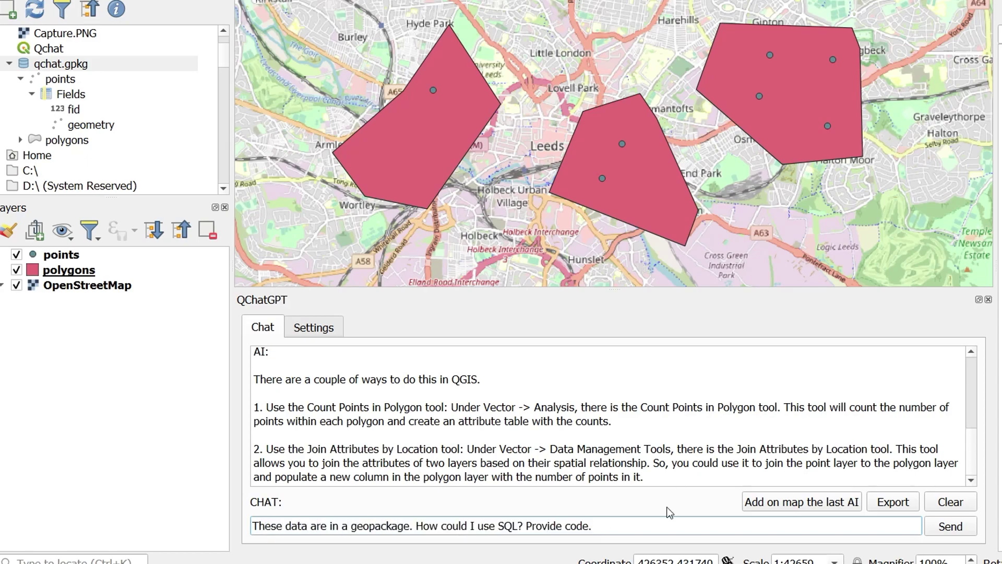
left_click(952, 531)
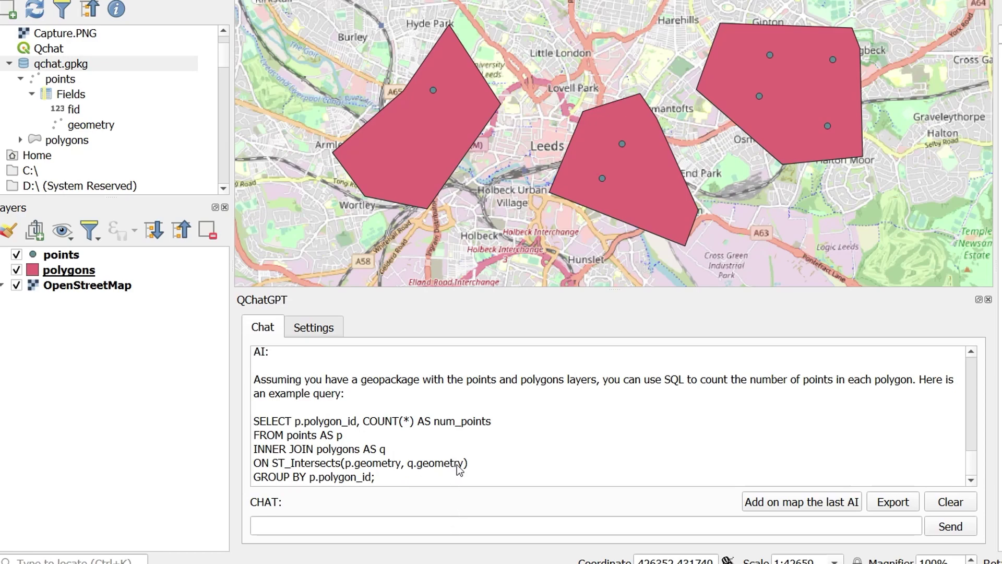
left_click_drag(385, 479, 251, 418)
key("ctrl+c")
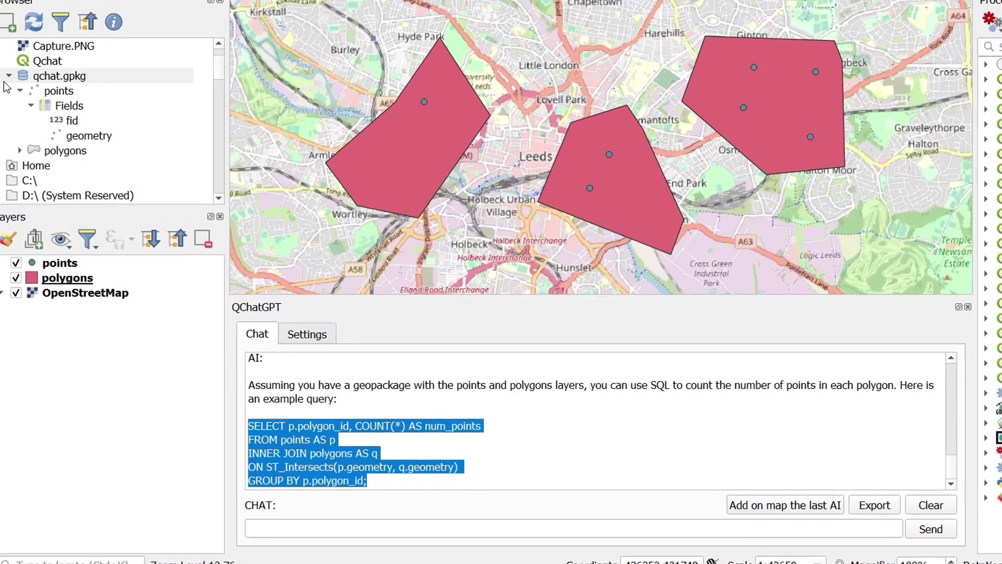
- Open Execute SQL on qchat.gpkg, paste the suggested query and run it
left_click(61, 68)
right_click(65, 67)
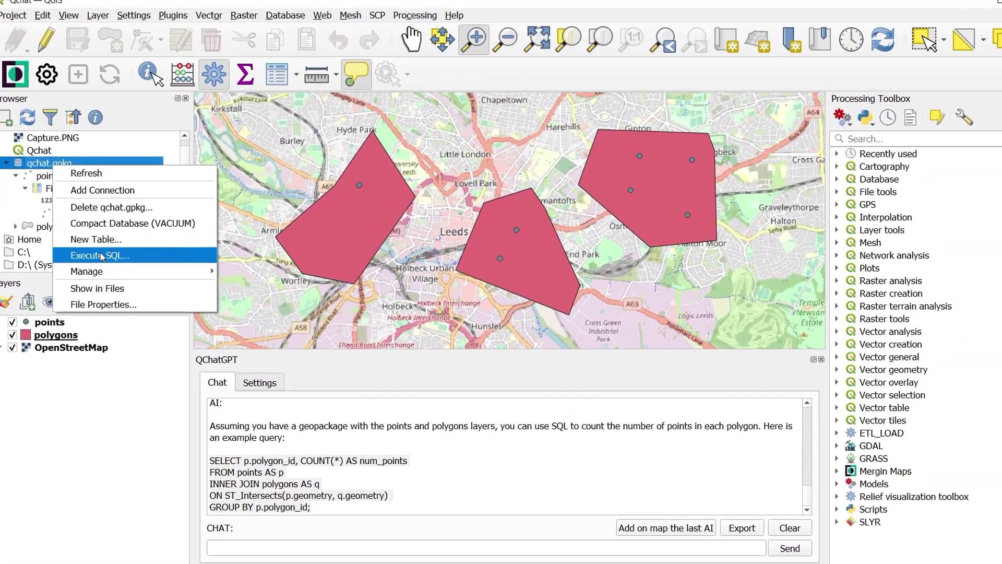
left_click(109, 220)
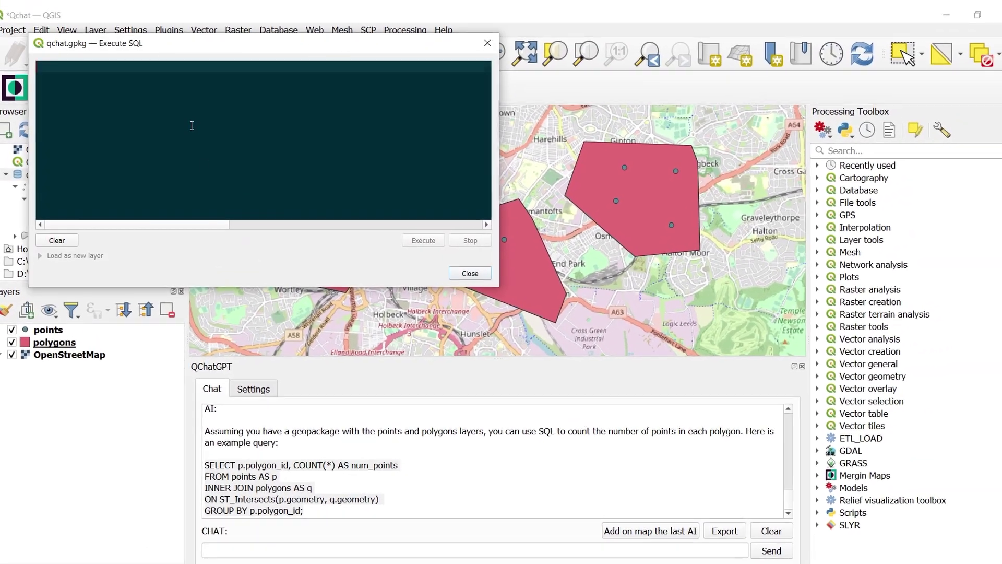
key("ctrl+v")
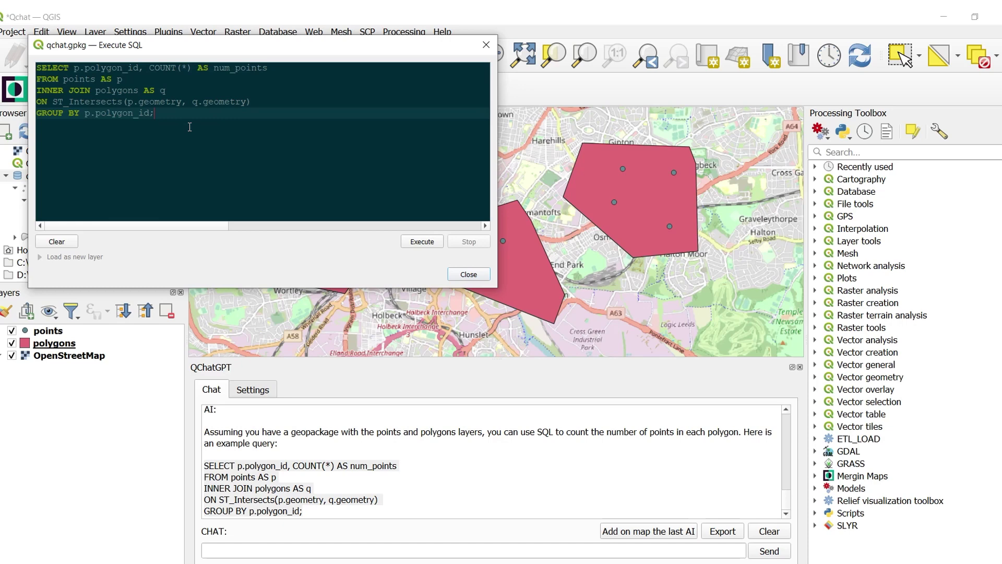
left_click(421, 241)
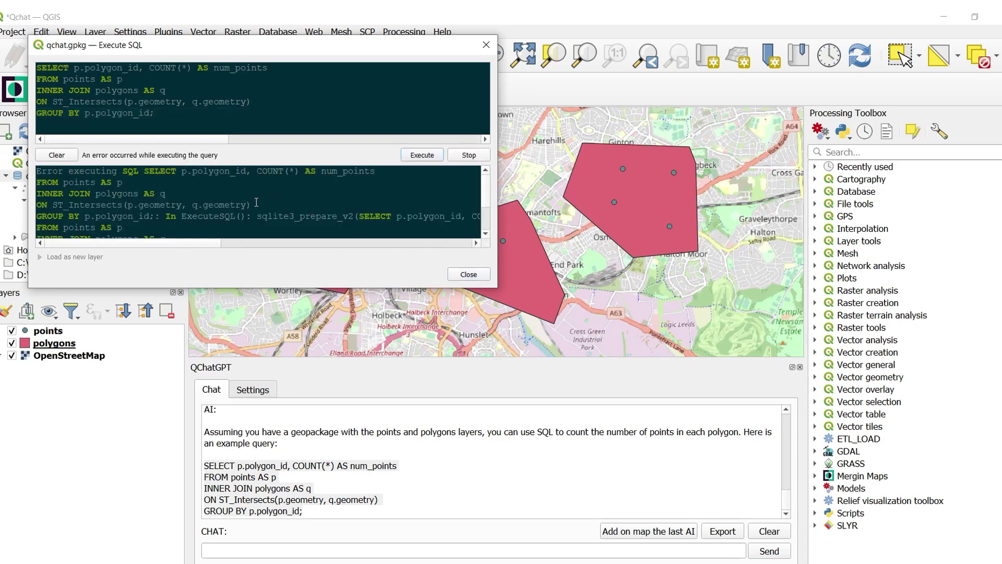
- Review the 'no such column: p.polygon_id' error and close the SQL window
scroll(242, 190, "down", 2)
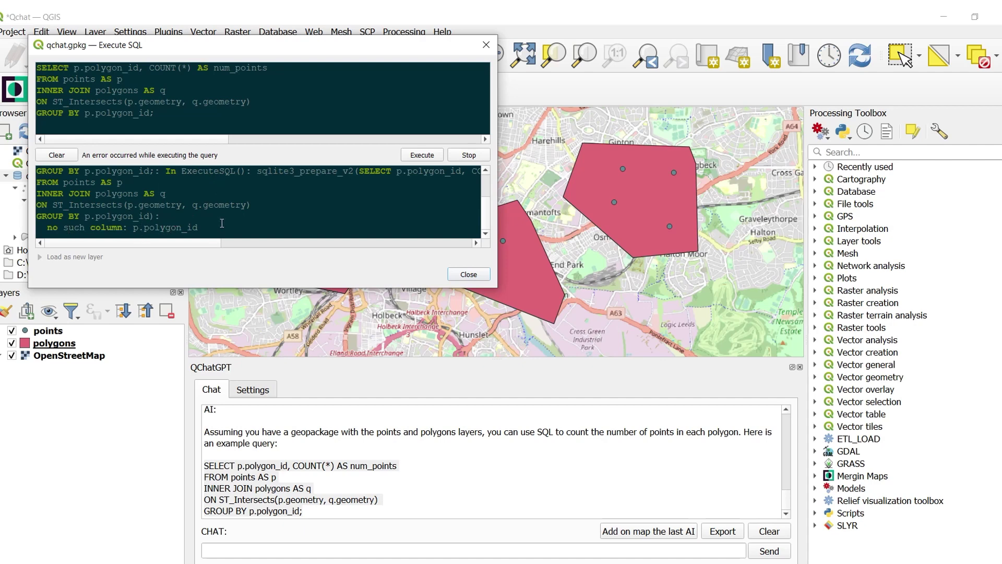
scroll(188, 216, "up", 2)
scroll(194, 200, "down", 2)
left_click(467, 275)
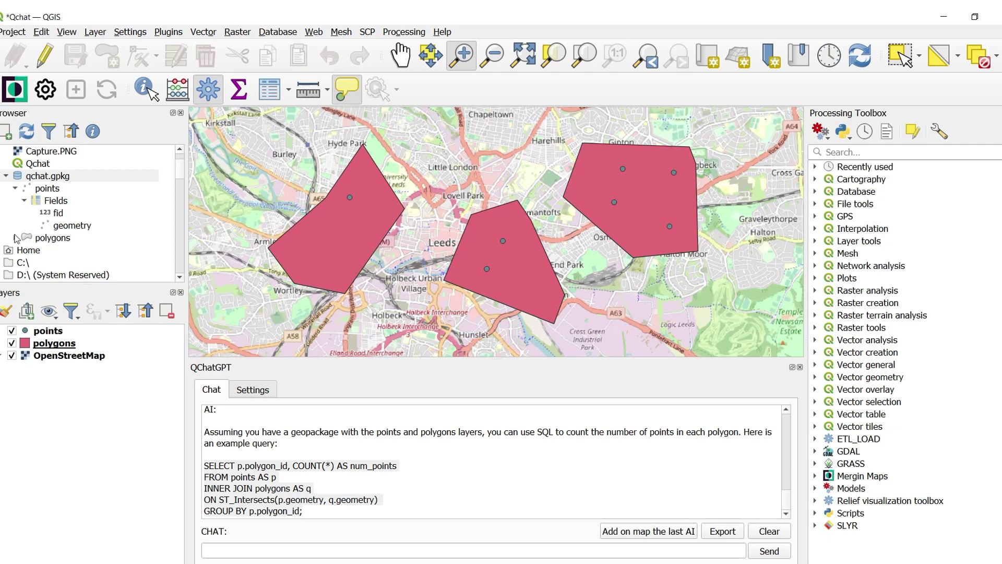
- Check the polygons fields, tell QChatGPT 'The id field is fid. Try again', and select the revised query
left_click(15, 238)
left_click(25, 251)
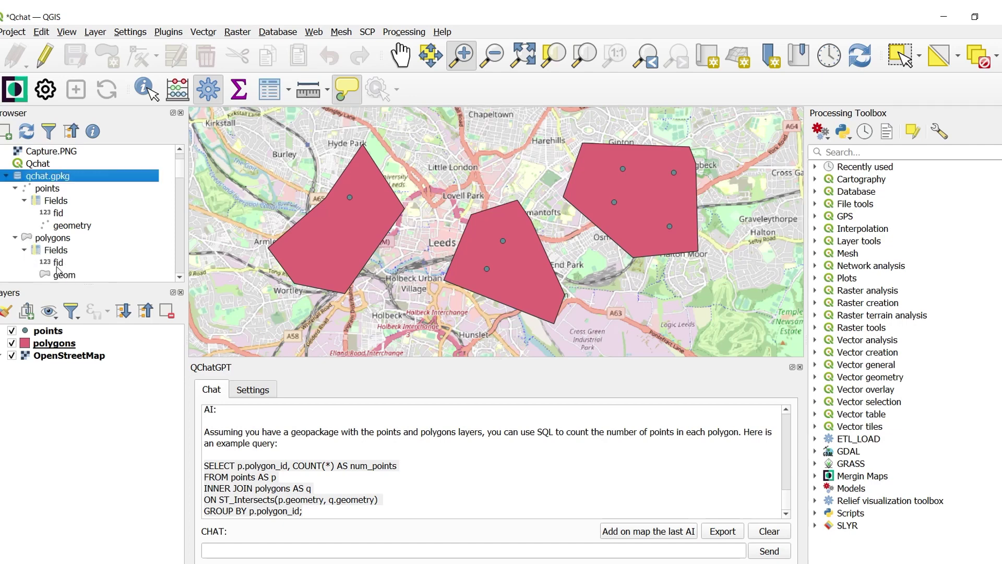
left_click(236, 552)
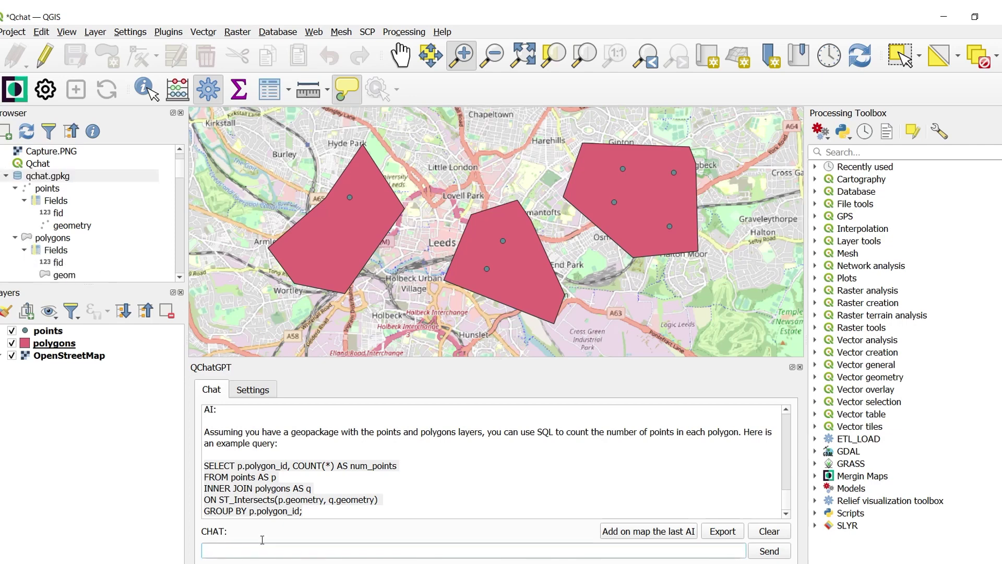
type("The id field is fid. Try again")
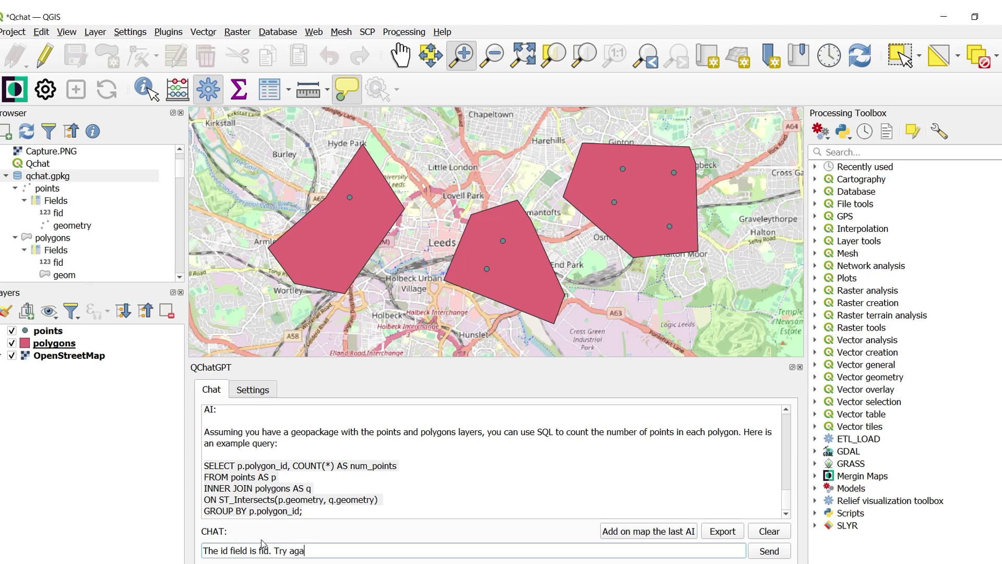
key("Return")
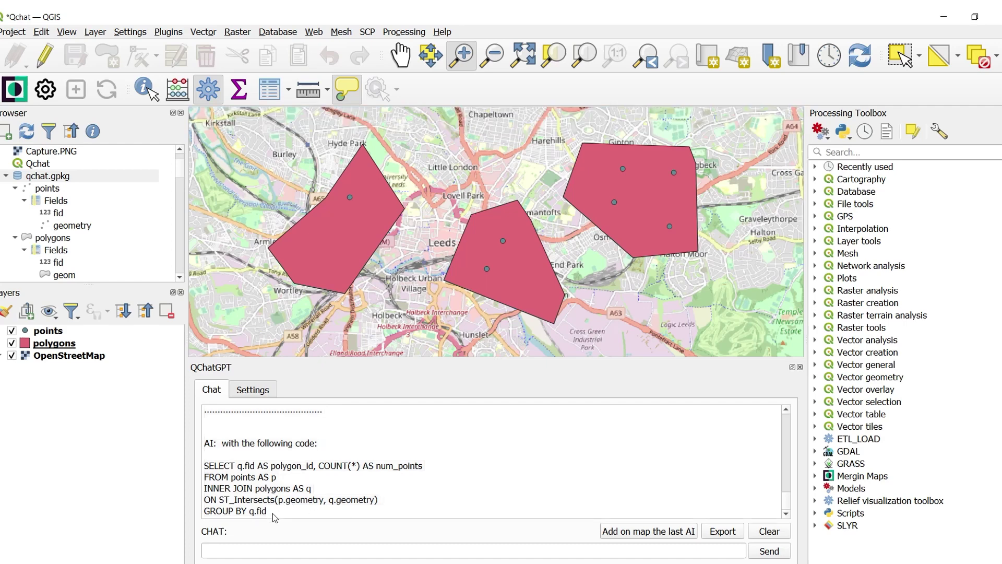
left_click_drag(268, 512, 205, 463)
key("ctrl+c")
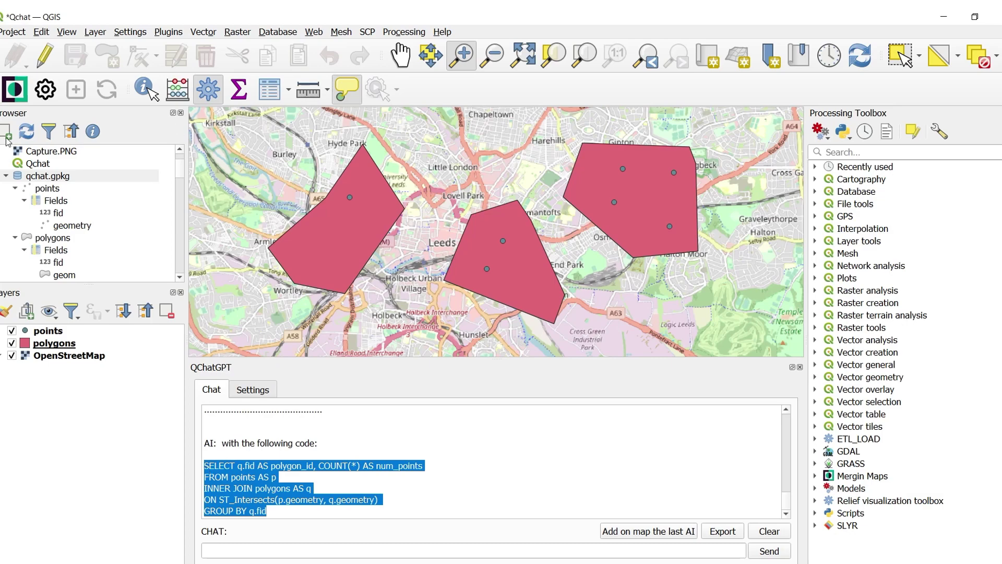
- Open Execute SQL on qchat.gpkg, paste the revised query and run it
right_click(54, 176)
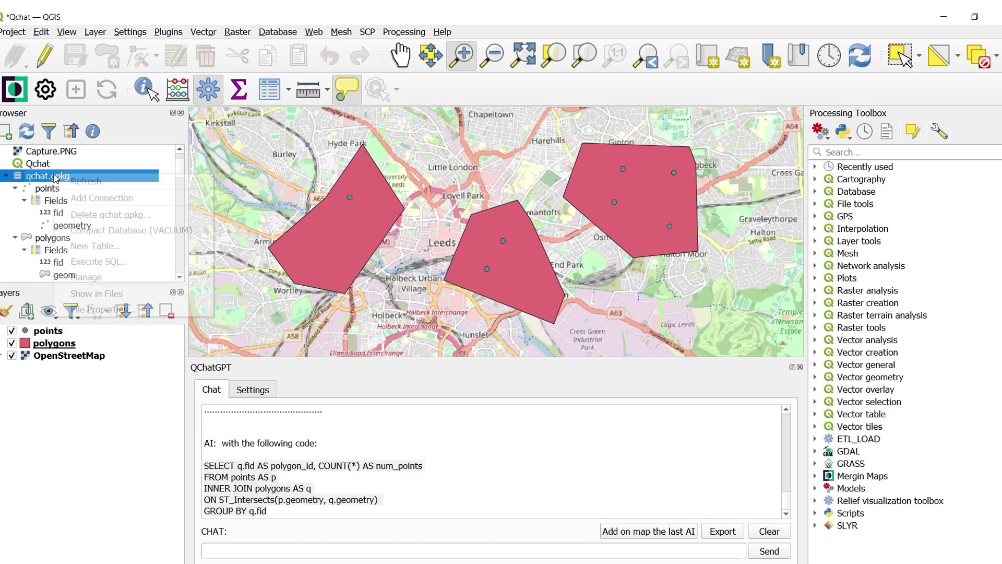
left_click(92, 260)
key("ctrl+v")
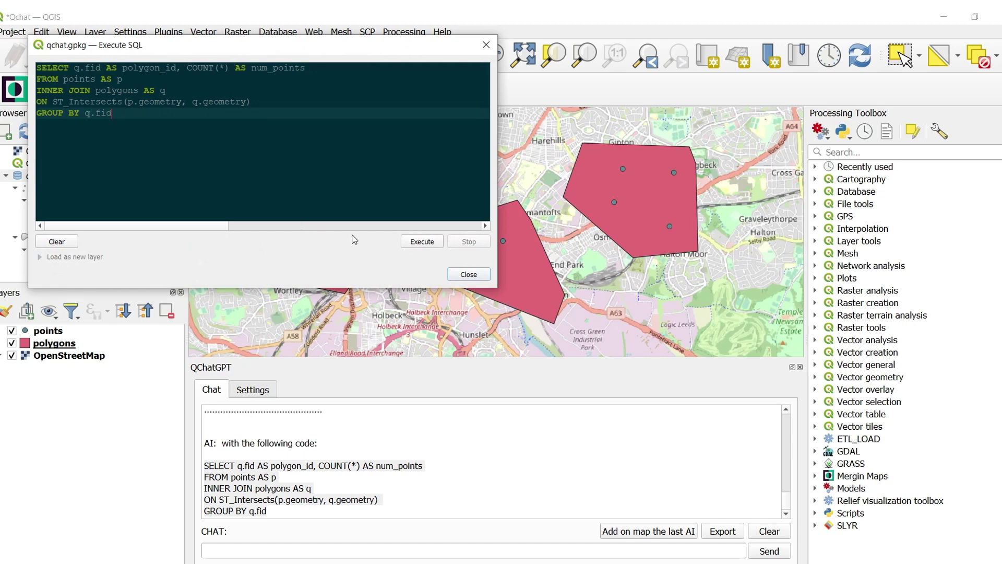
left_click(425, 242)
scroll(251, 190, "down", 2)
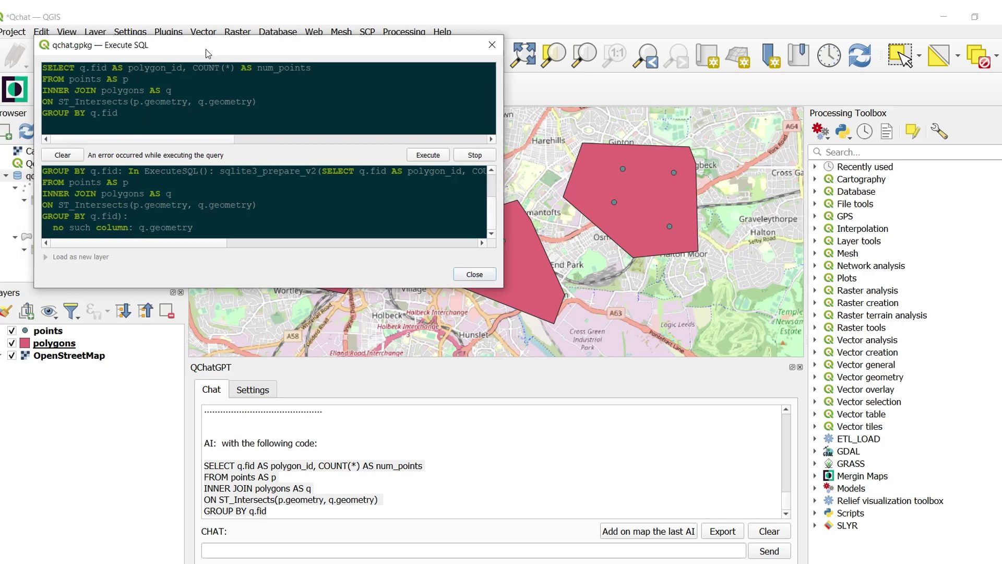
- Change q.geometry to q.geom in the ON line and rerun, getting counts 1, 4 and 2
left_click_drag(207, 53, 249, 68)
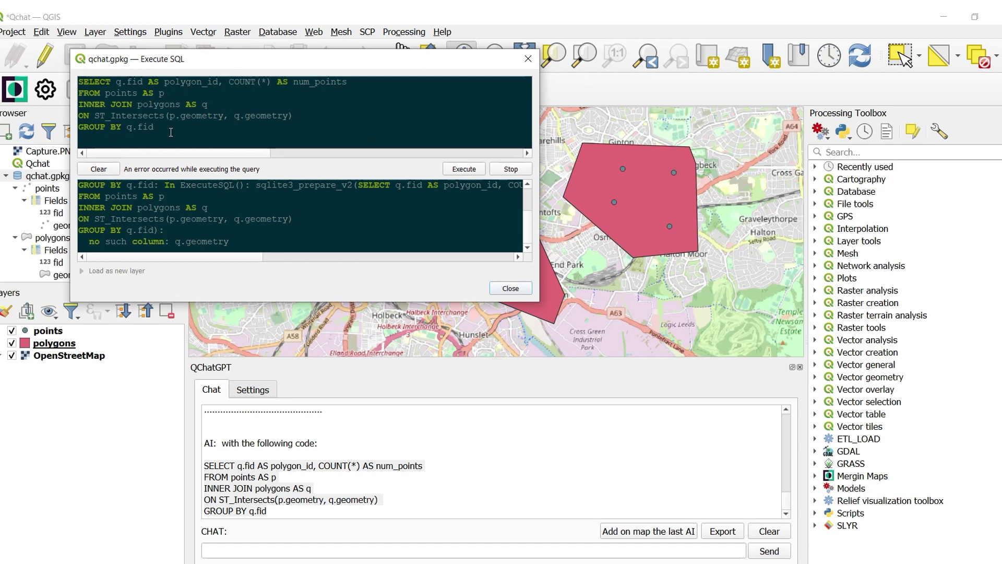
left_click(288, 117)
key("BackSpace")
key("BackSpace")
key("BackSpace")
key("BackSpace")
key("BackSpace")
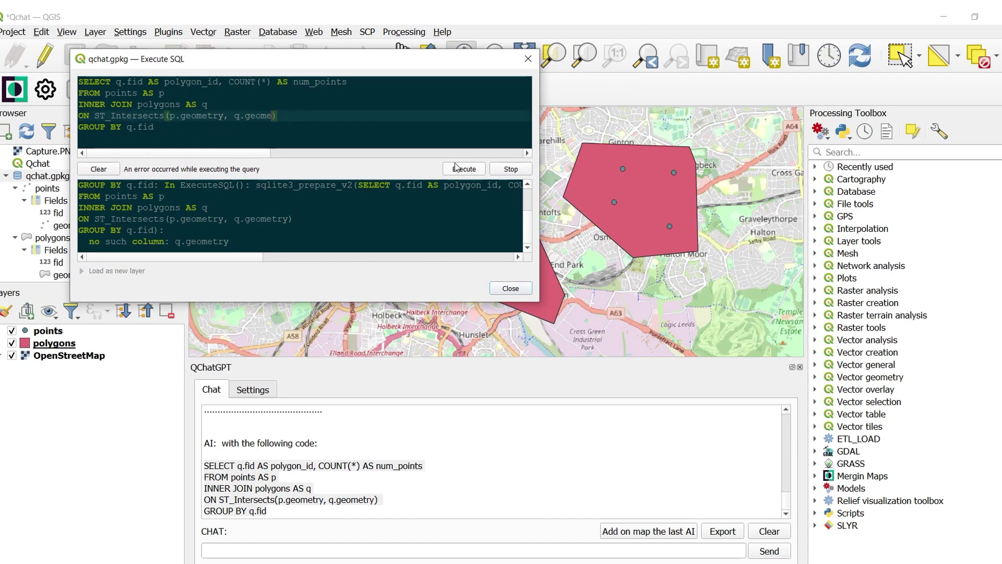
type("m")
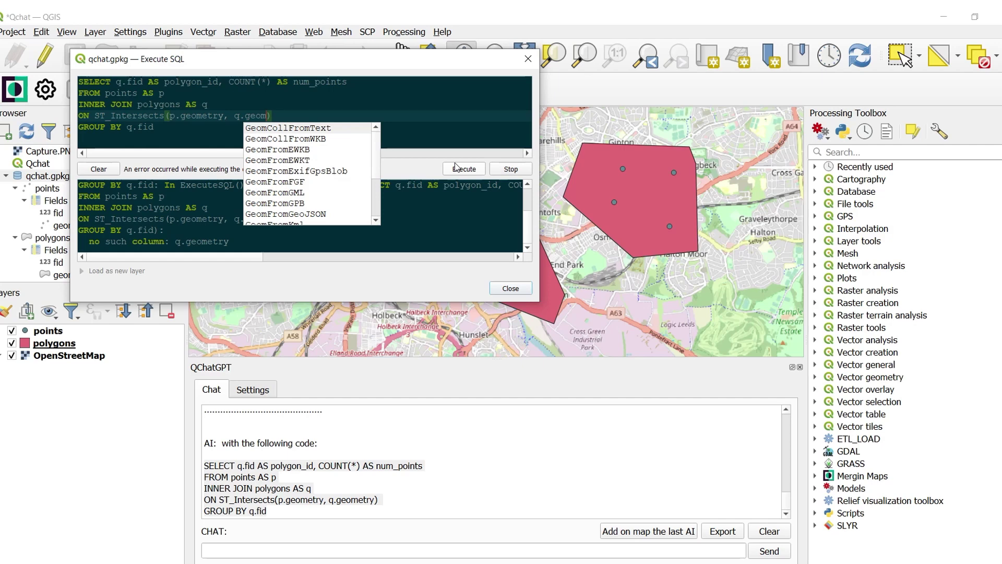
left_click(464, 93)
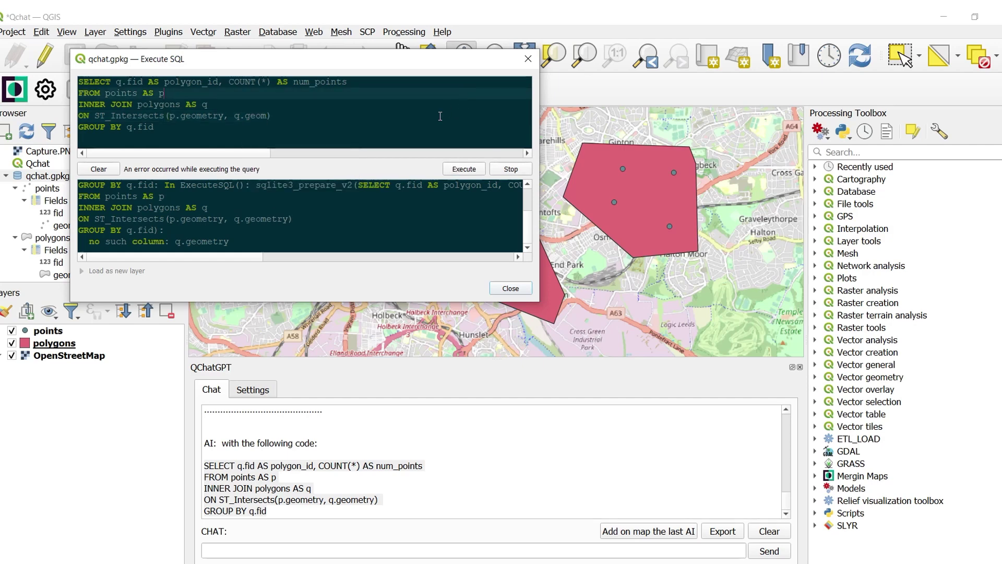
left_click(471, 171)
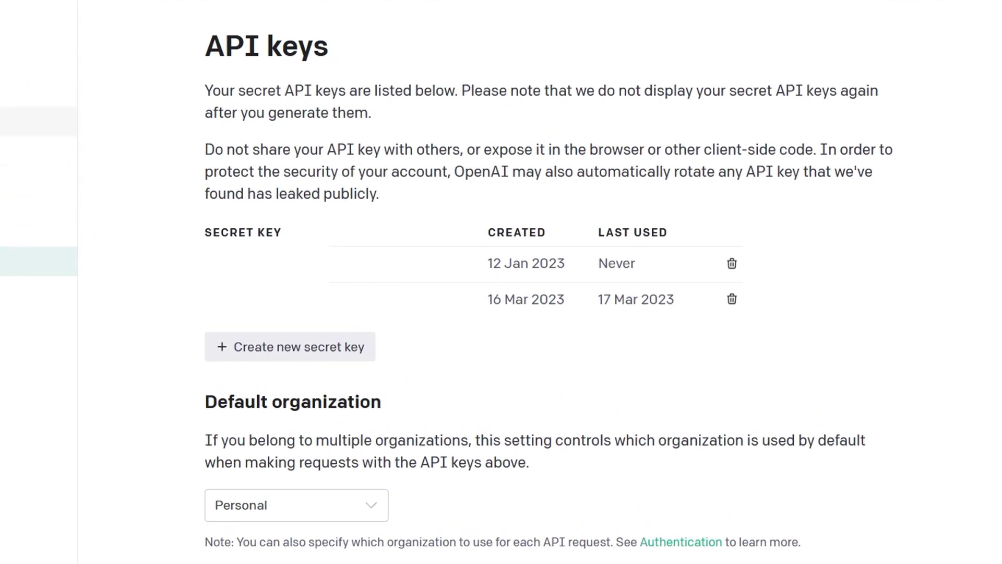
- Open the Usage page to view March daily usage and $0.49 of $18.00 free credit used
left_click(39, 121)
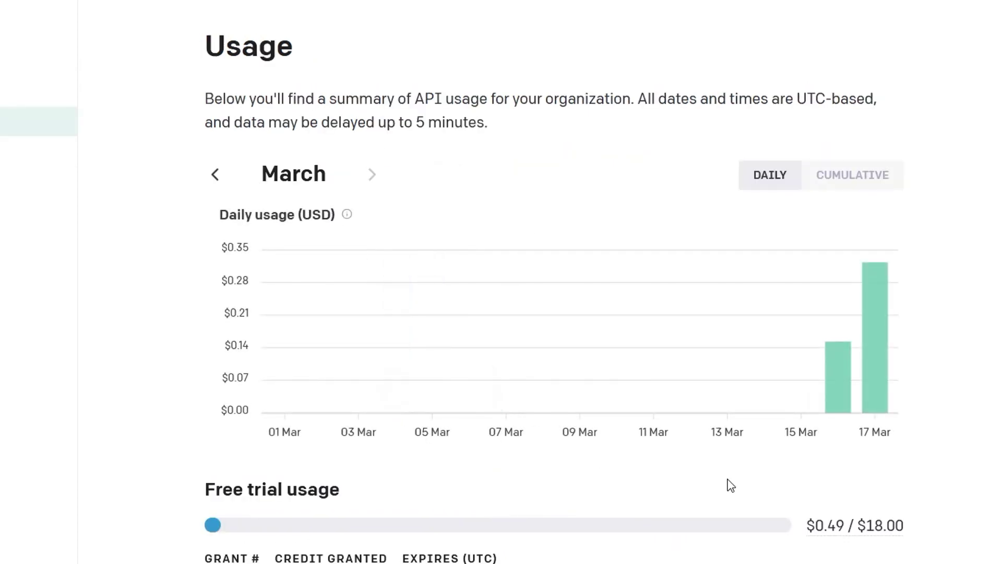
mouse_move(835, 532)
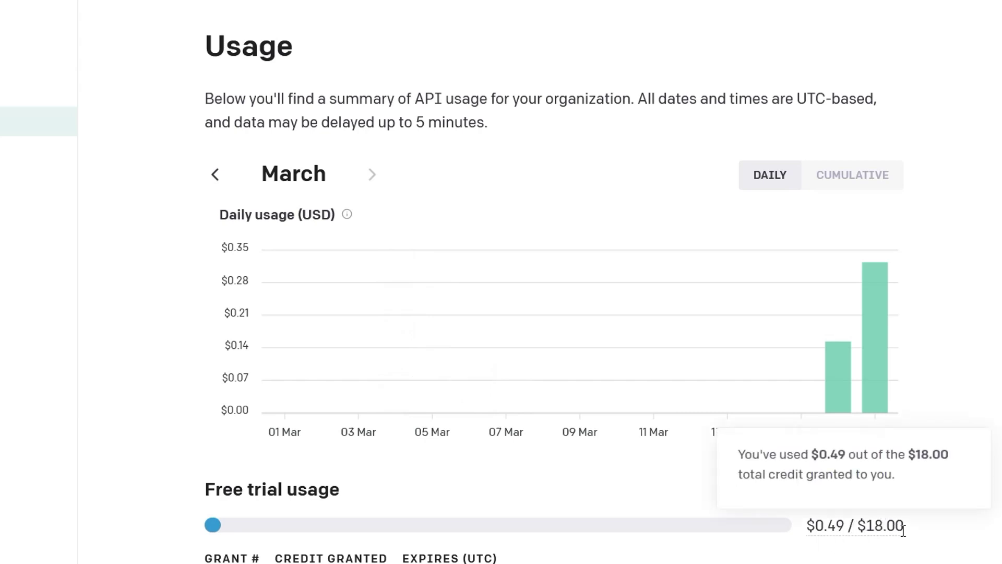
mouse_move(879, 345)
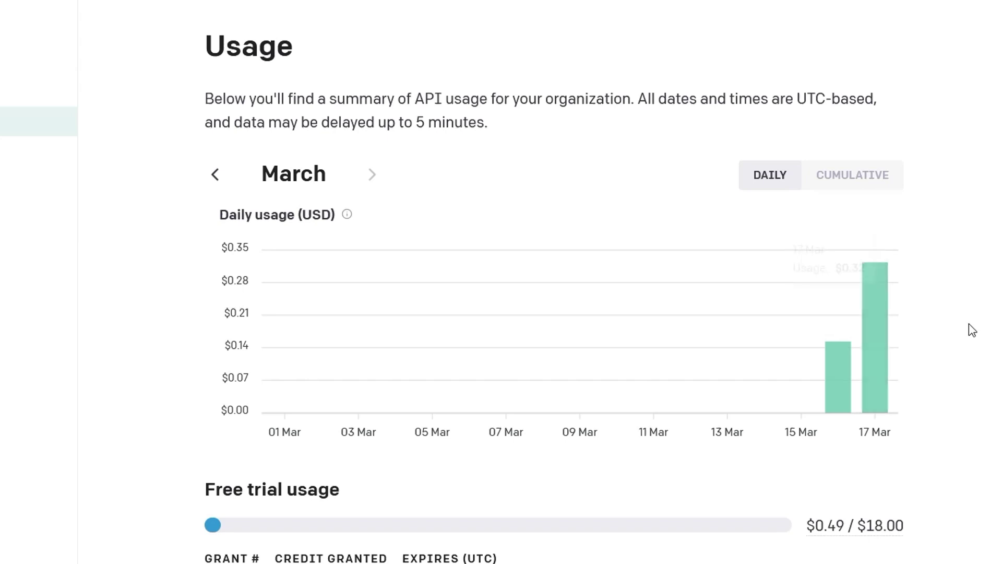
- Expand 17 March language model usage and its 12:00 hour to see text-davinci token counts
scroll(968, 340, "down", 3)
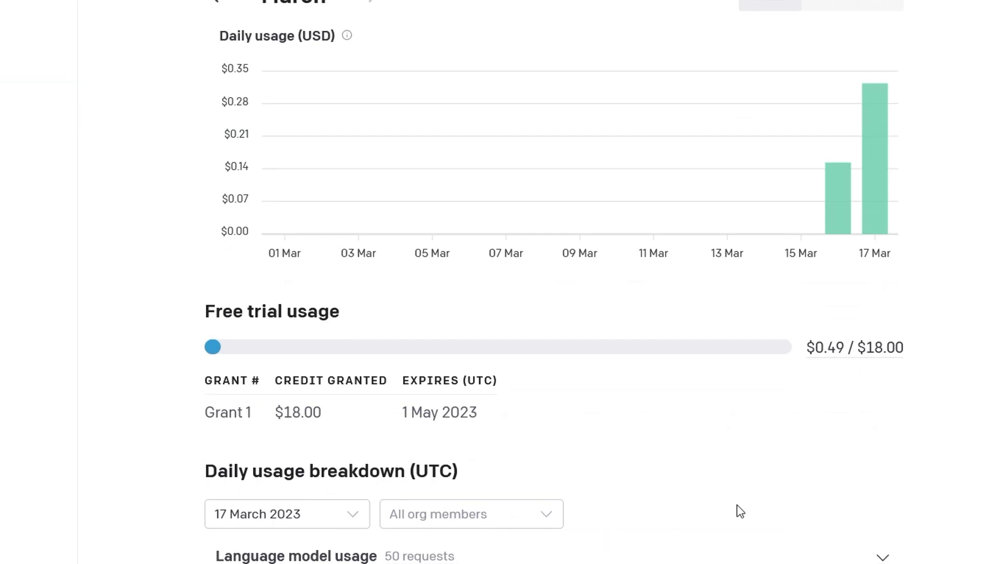
left_click(882, 556)
scroll(777, 466, "down", 2)
scroll(777, 465, "down", 1)
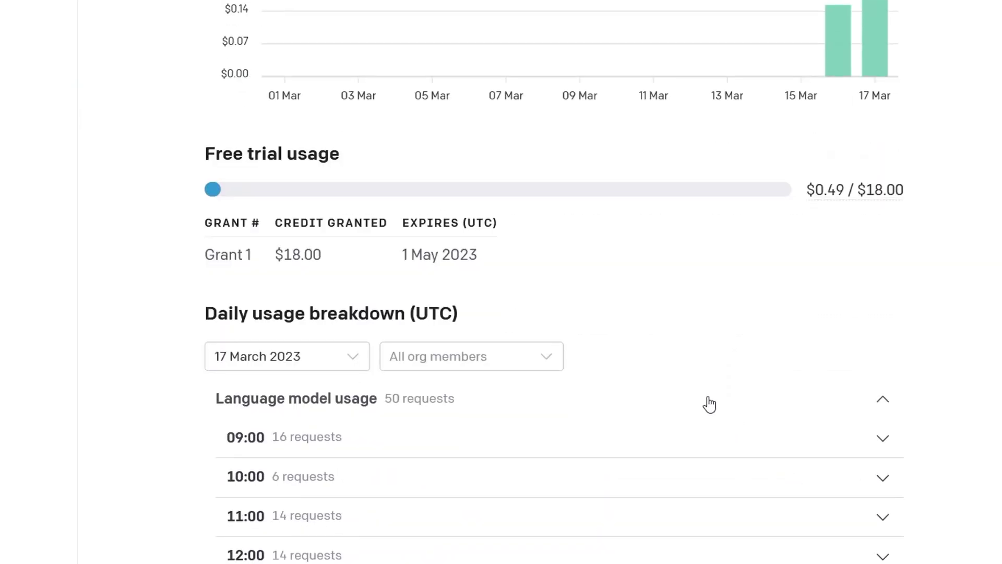
left_click(415, 554)
scroll(479, 522, "down", 4)
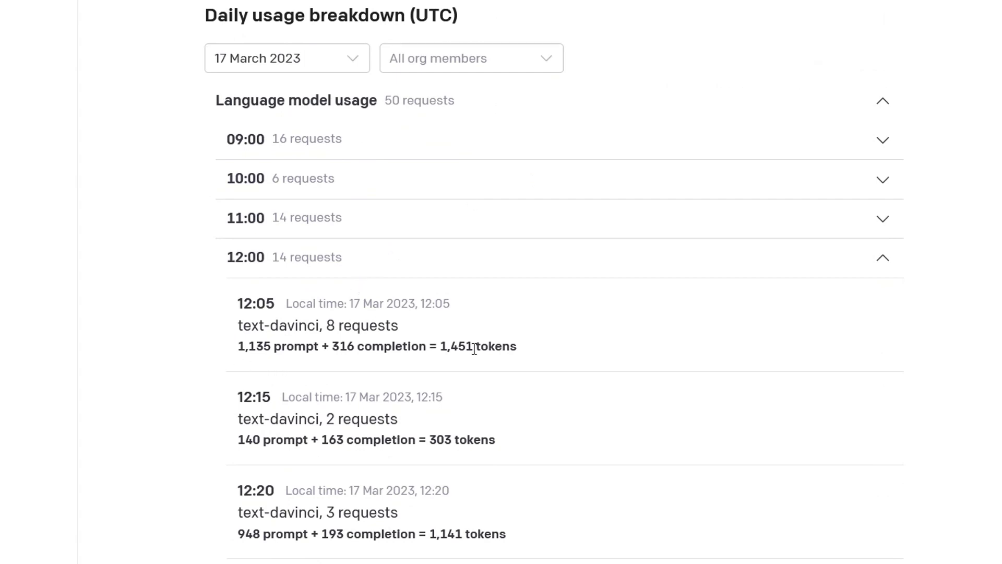
scroll(474, 346, "down", 1)
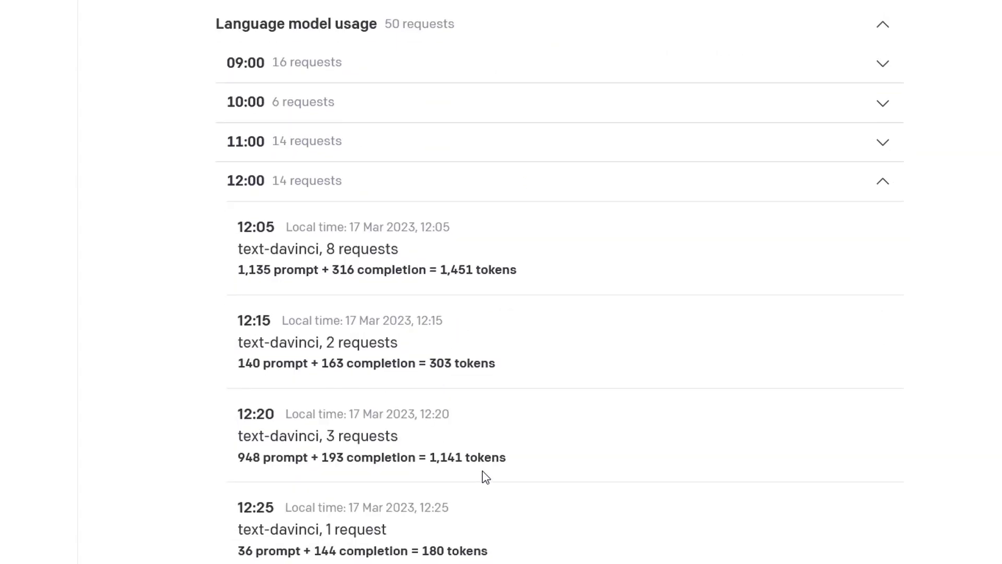